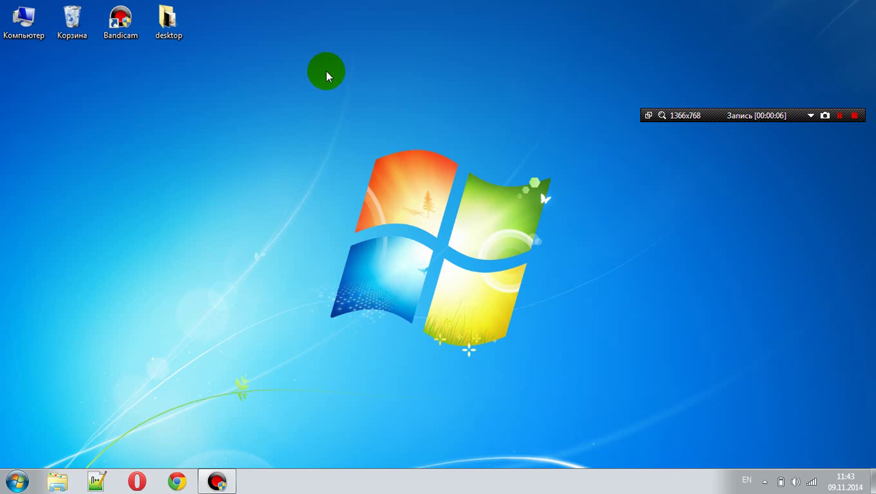
# - Create a Word document on the desktop via Создать, name it ders1, and open ders1.docx
pyautogui.rightClick(246, 62)
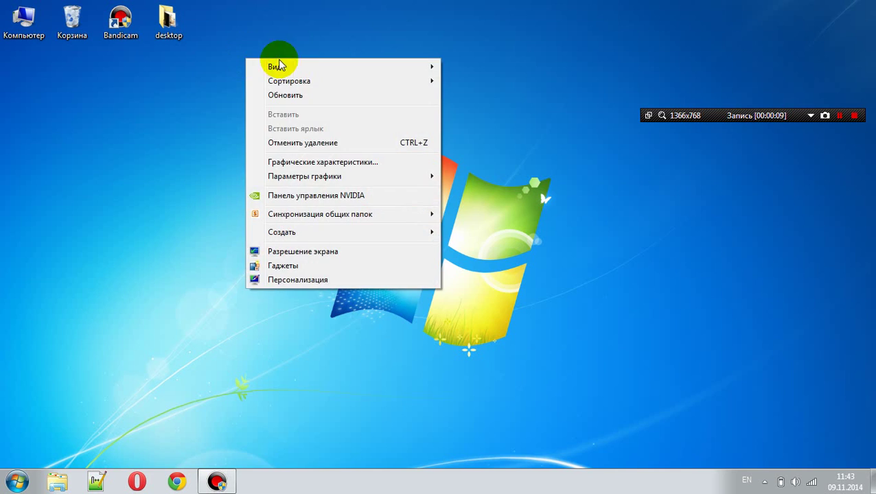
pyautogui.moveTo(316, 232)
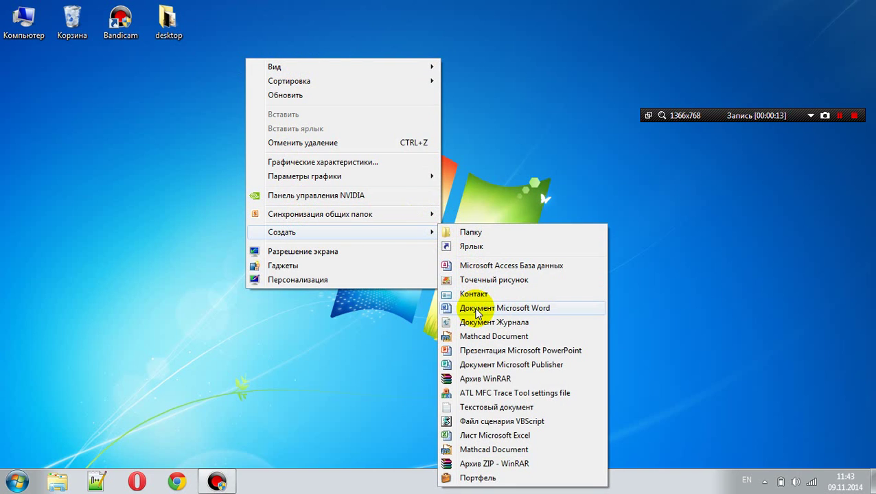
pyautogui.click(477, 310)
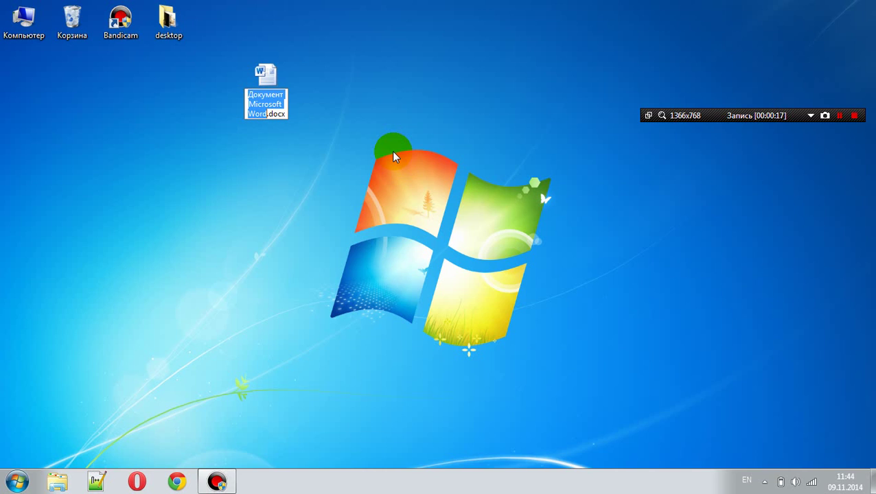
pyautogui.write('ders1')
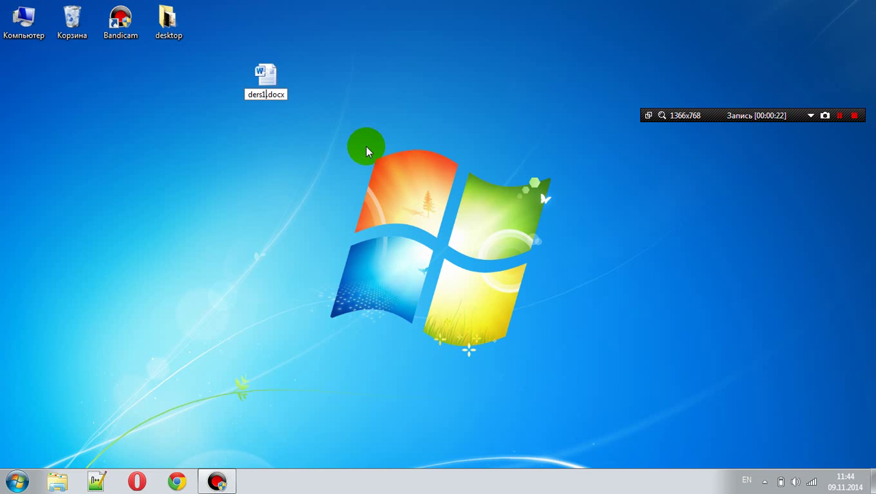
pyautogui.click(289, 92)
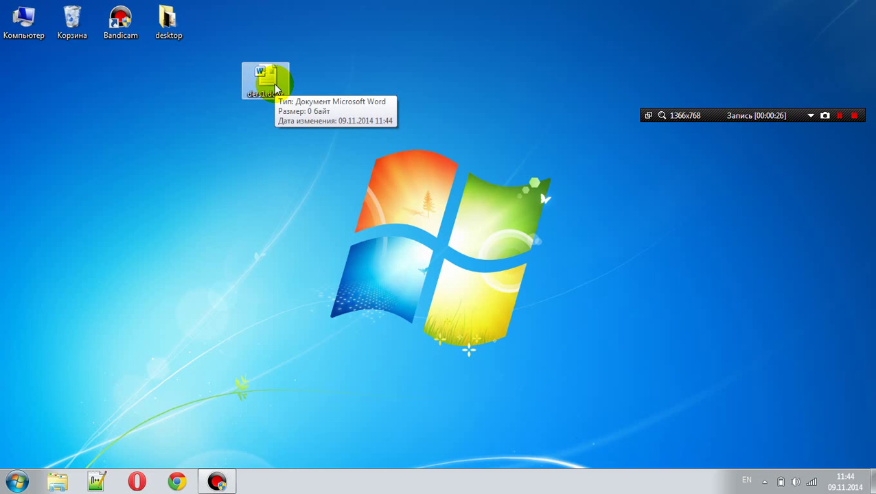
pyautogui.doubleClick(274, 83)
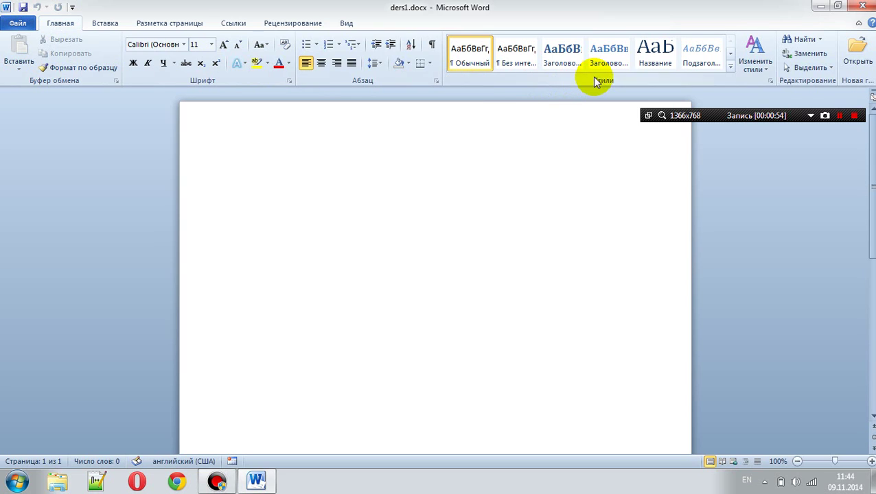
# - Open the Файл tab, go back to the blank document, then return to the Сведения page
pyautogui.click(20, 23)
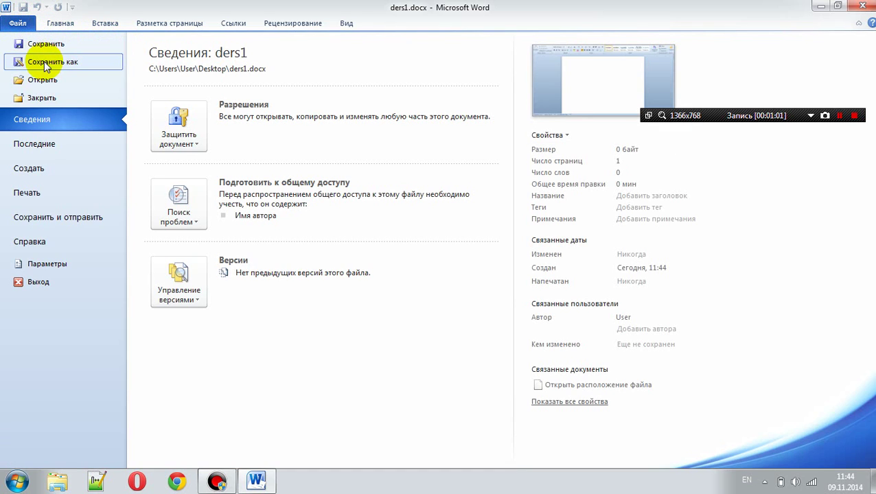
pyautogui.click(14, 24)
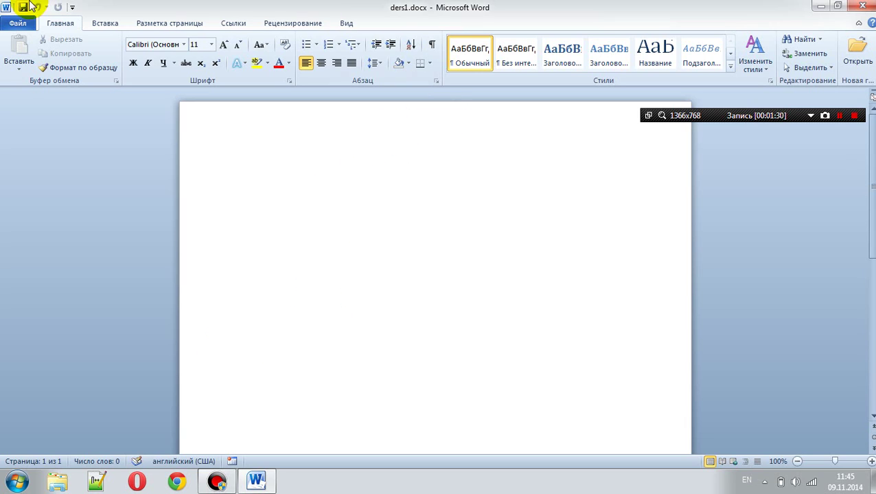
pyautogui.click(32, 29)
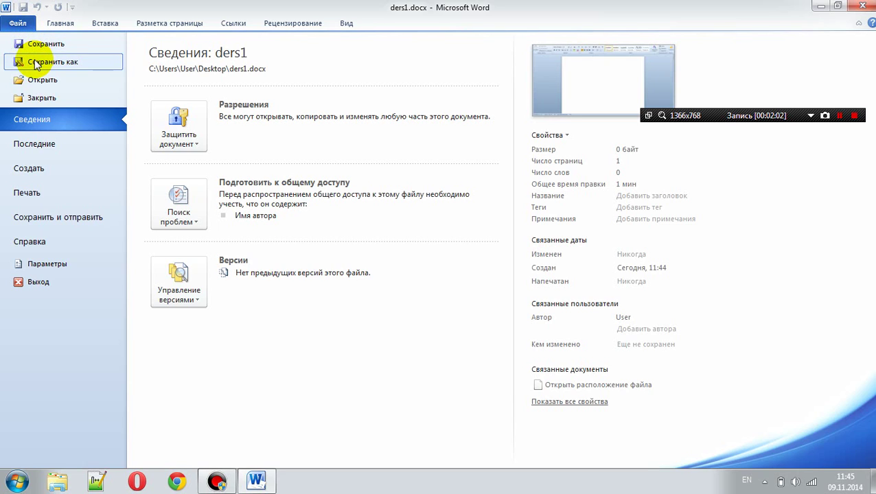
# - Set up Save As with file name 'birinci ders' and file type PDF (*.pdf)
pyautogui.click(36, 64)
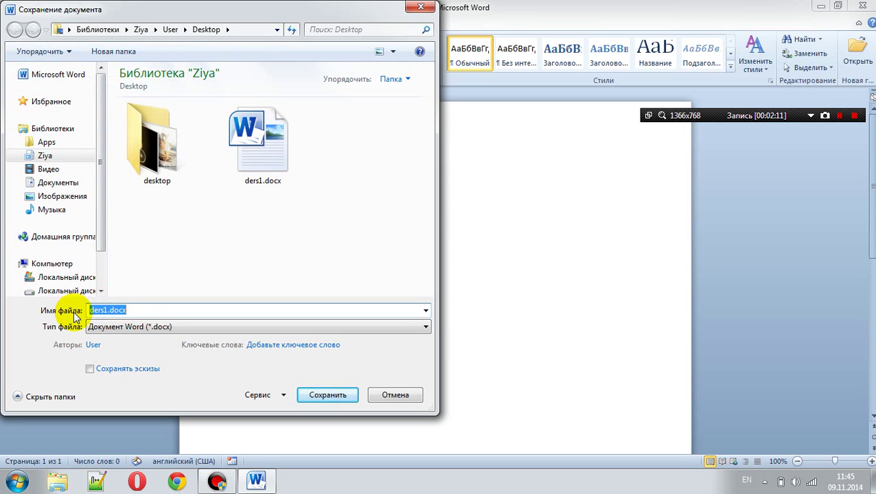
pyautogui.click(104, 310)
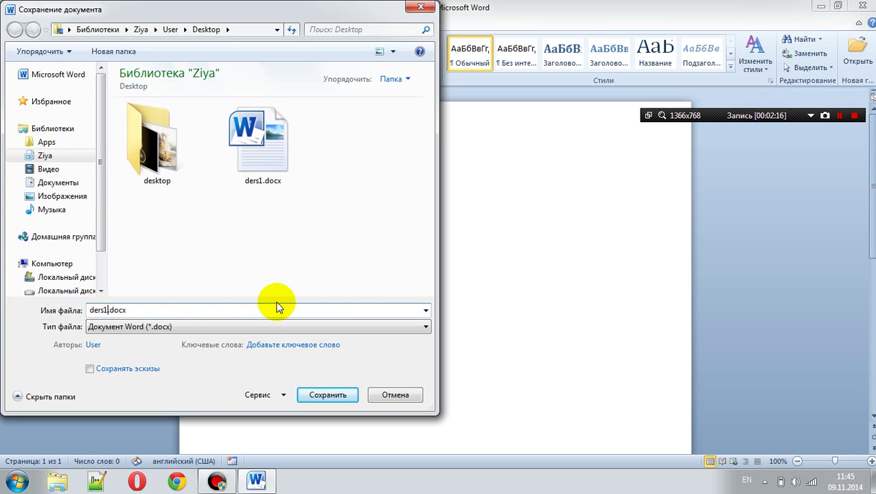
pyautogui.press('BackSpace')
pyautogui.press('BackSpace')
pyautogui.press('BackSpace')
pyautogui.press('BackSpace')
pyautogui.press('BackSpace')
pyautogui.write('birinc')
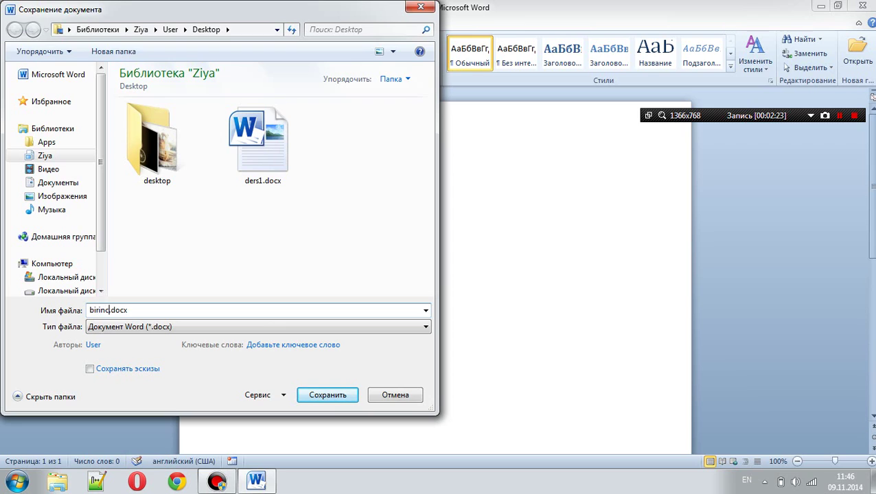
pyautogui.write('i der')
pyautogui.write('s')
pyautogui.click(134, 327)
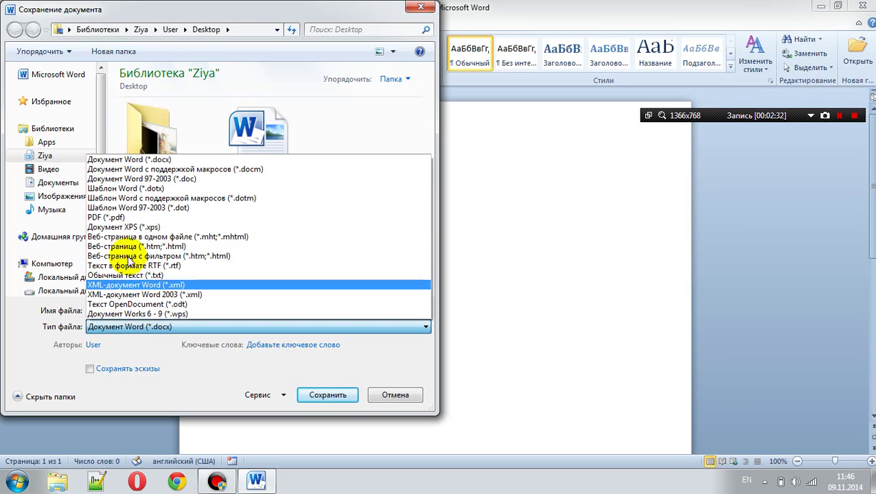
pyautogui.click(135, 219)
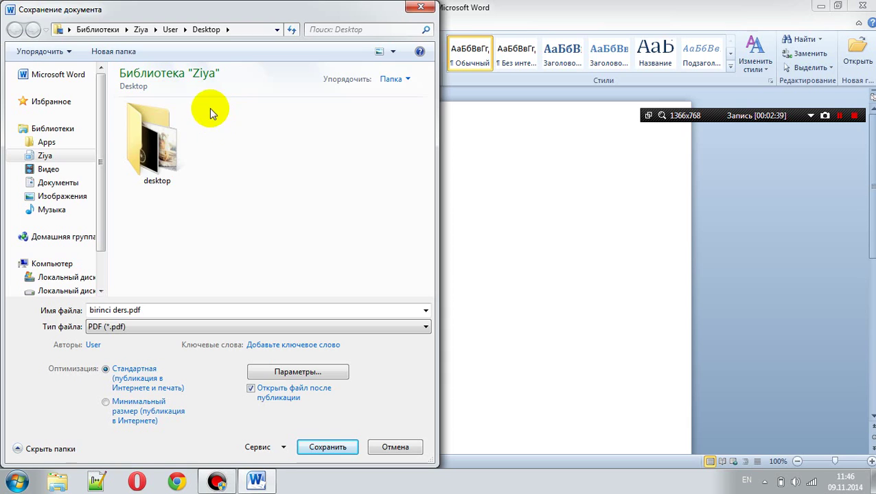
# - Create a 'Word dersleri' folder and save birinci ders.pdf into it, dismissing the error
pyautogui.click(184, 219)
pyautogui.rightClick(184, 220)
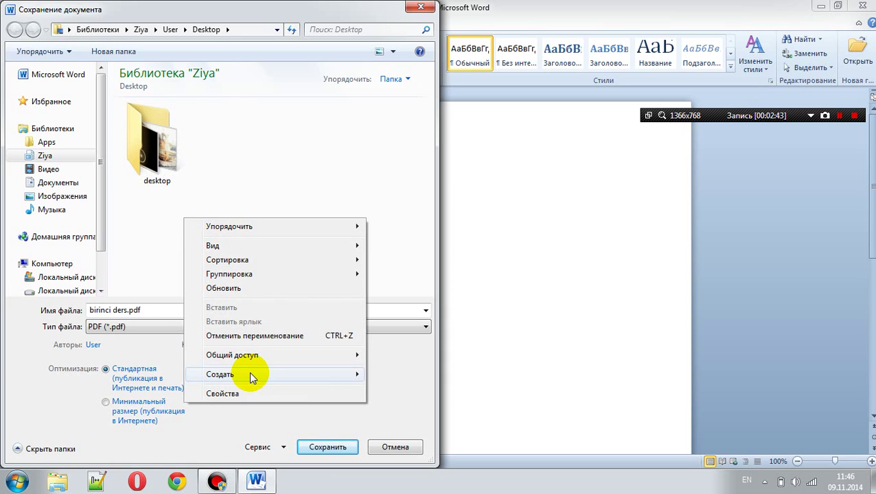
pyautogui.moveTo(252, 378)
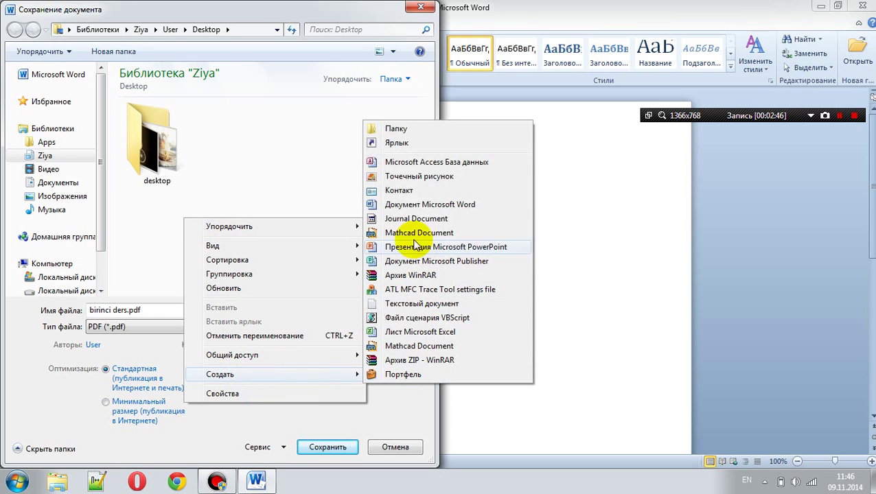
pyautogui.click(406, 129)
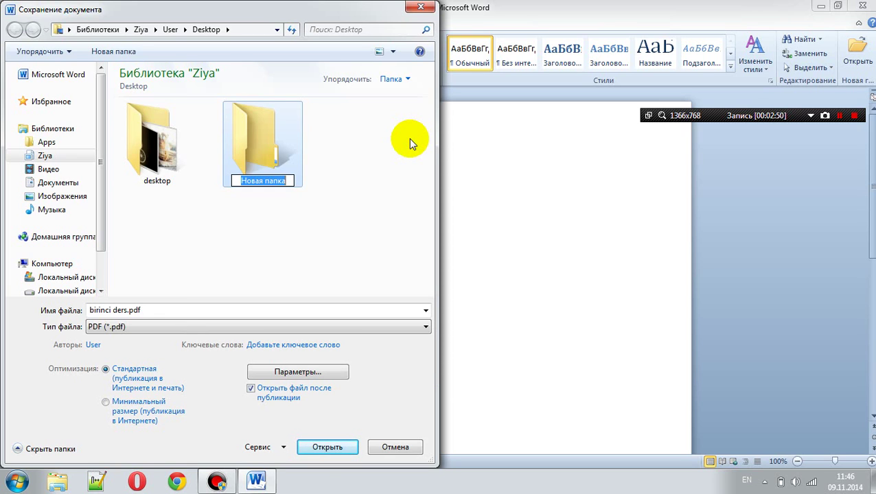
pyautogui.write('Word ')
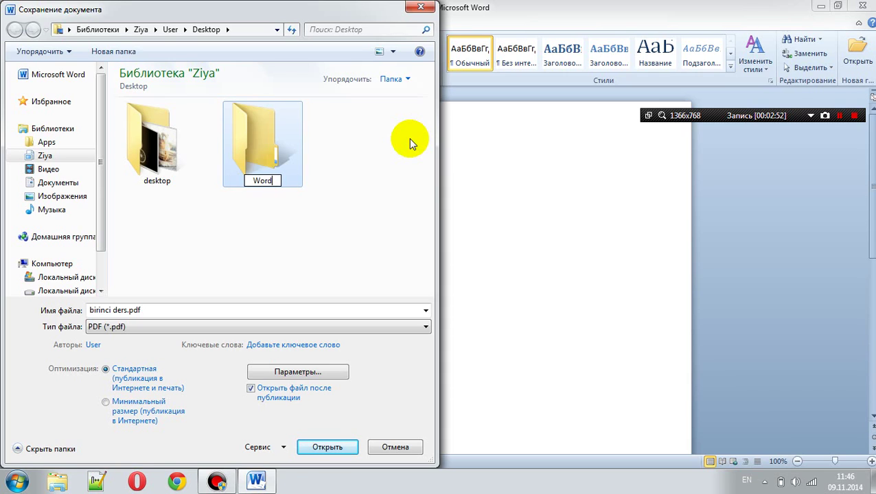
pyautogui.write('dersle')
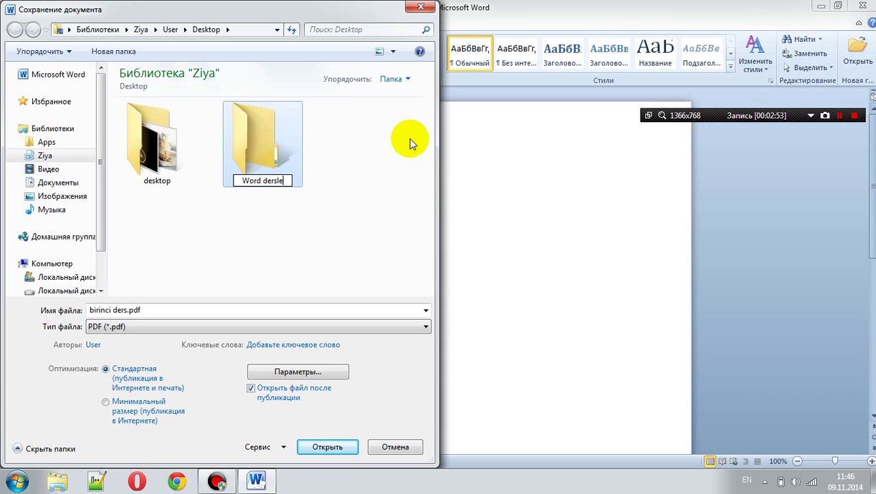
pyautogui.write('ri')
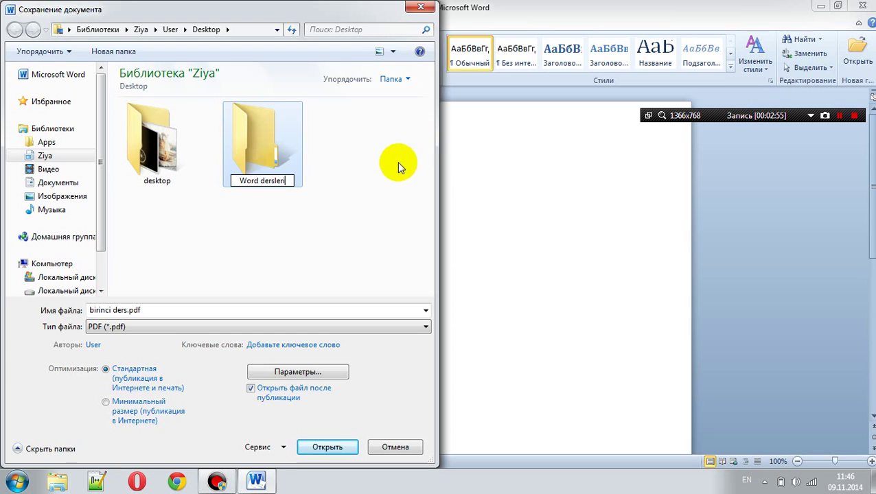
pyautogui.click(381, 192)
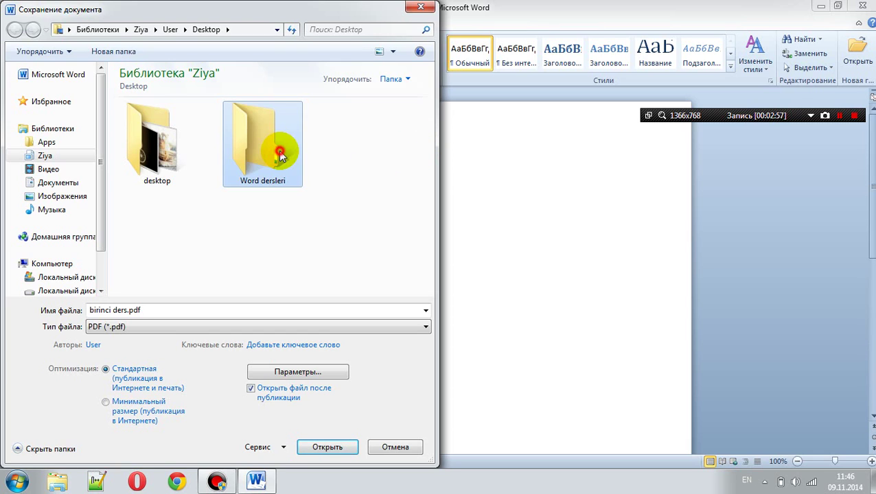
pyautogui.doubleClick(280, 155)
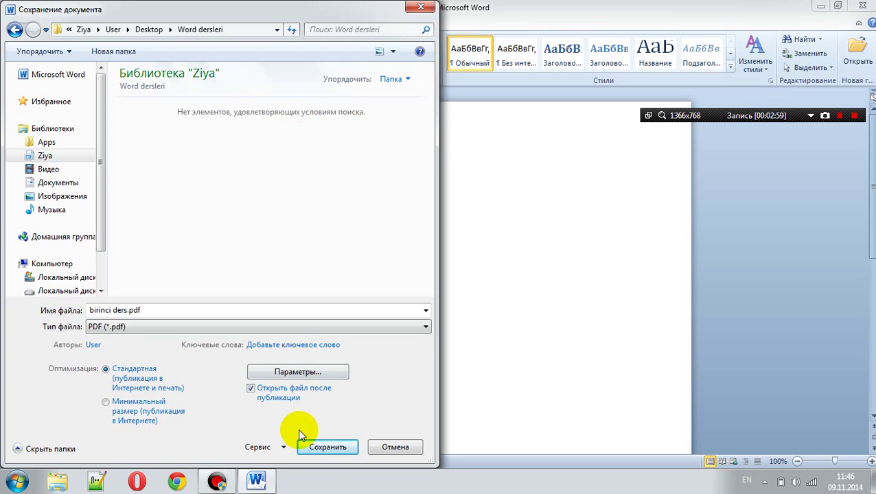
pyautogui.click(325, 447)
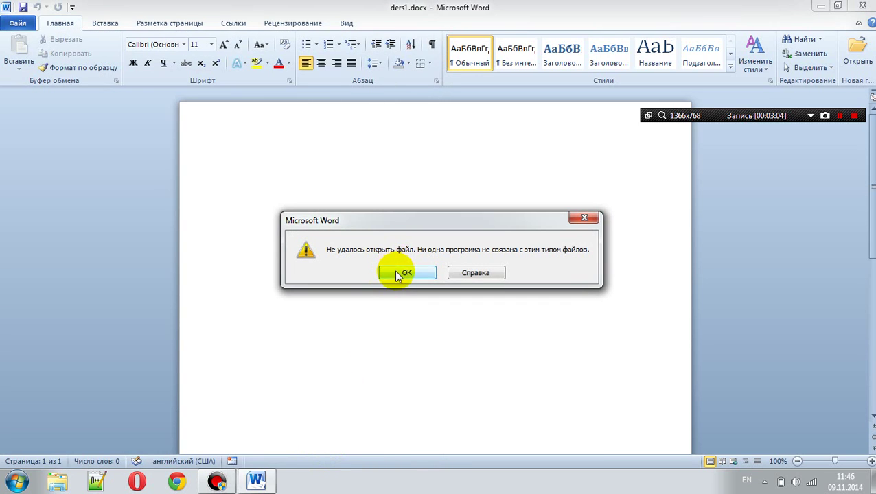
pyautogui.click(403, 273)
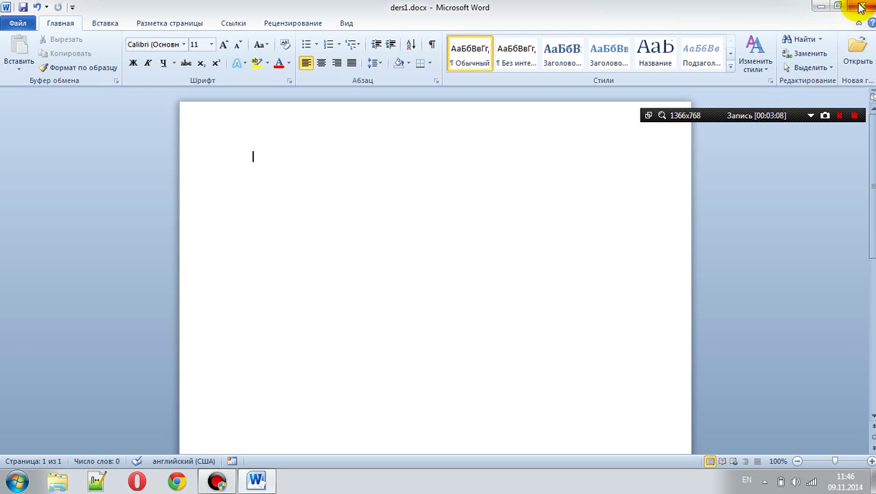
# - Close Word, saving the changes to ders1.docx
pyautogui.click(862, 7)
pyautogui.click(386, 255)
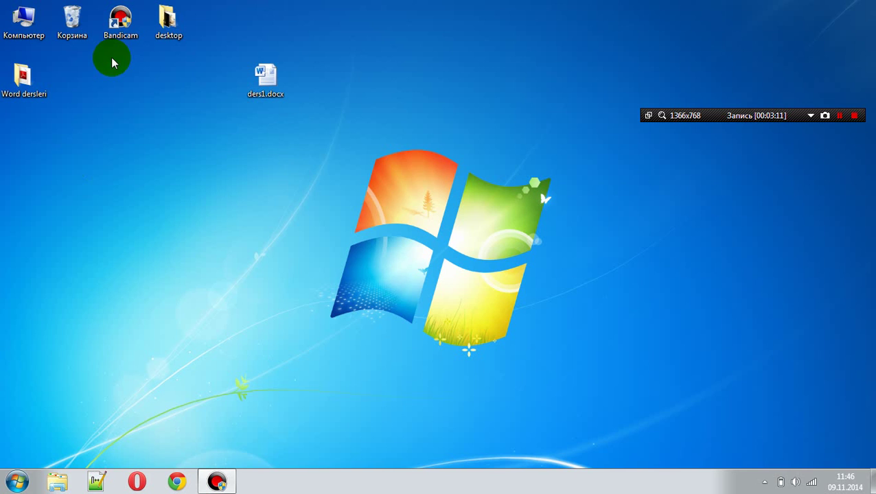
pyautogui.click(15, 83)
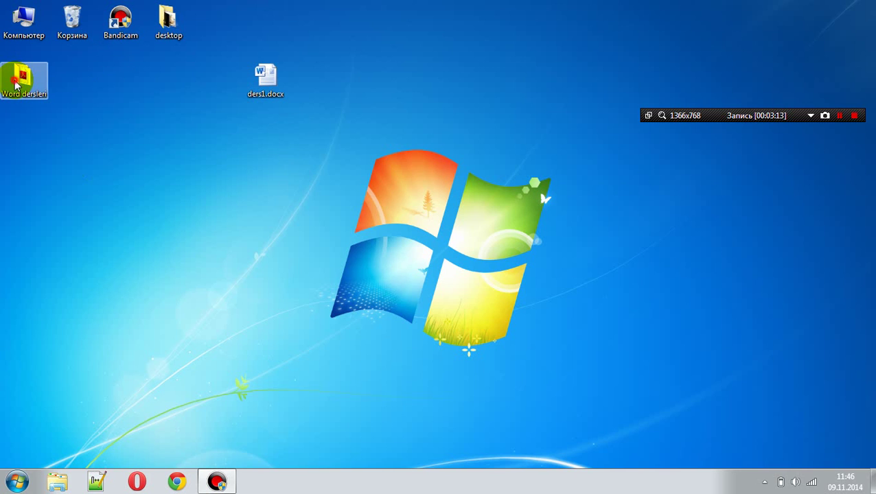
# - Check that birinci ders.pdf is inside Word dersleri, then reopen ders1.docx
pyautogui.doubleClick(15, 84)
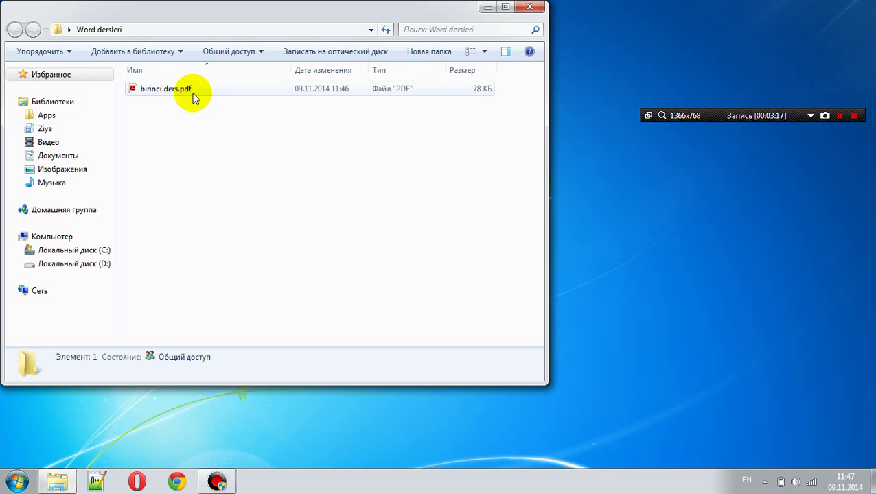
pyautogui.click(528, 8)
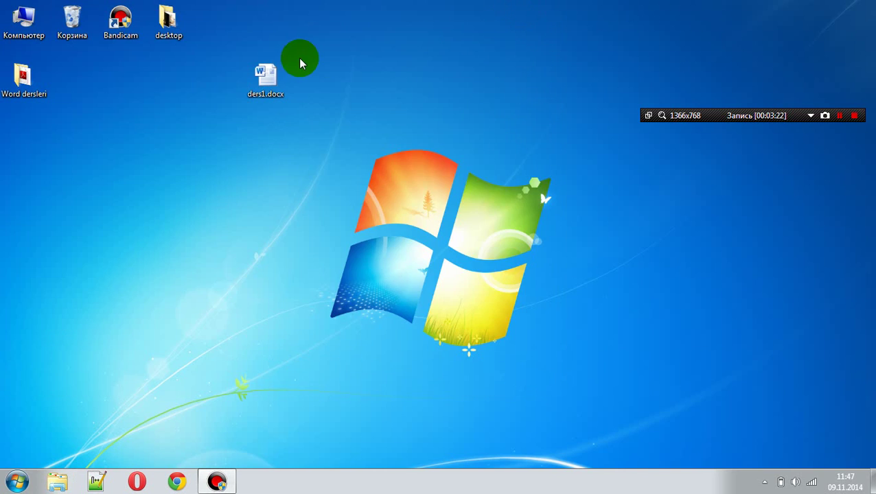
pyautogui.click(268, 77)
pyautogui.doubleClick(269, 77)
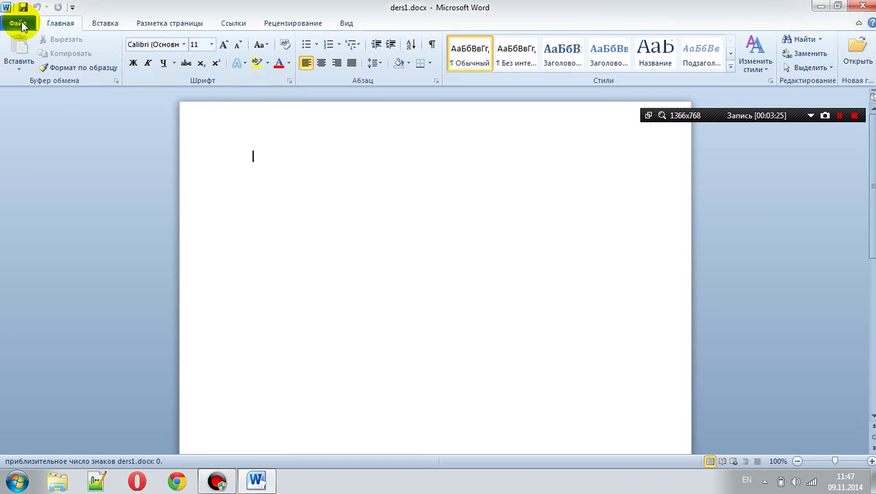
pyautogui.click(19, 24)
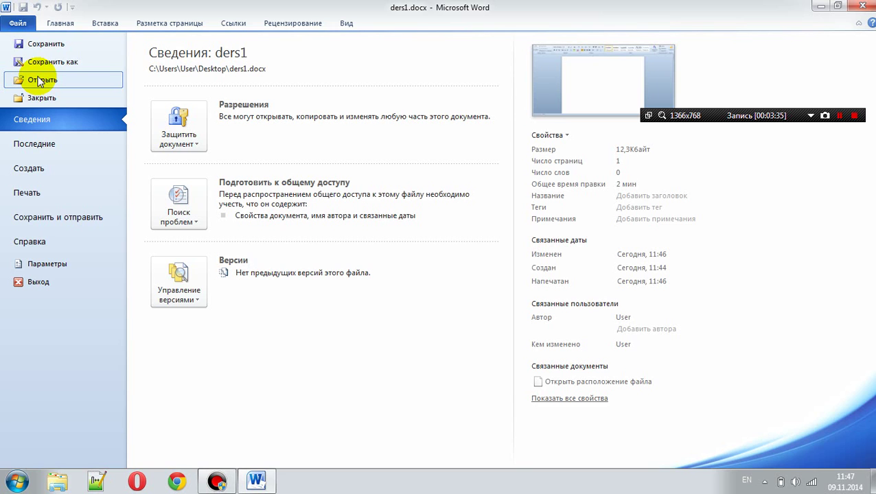
pyautogui.click(39, 81)
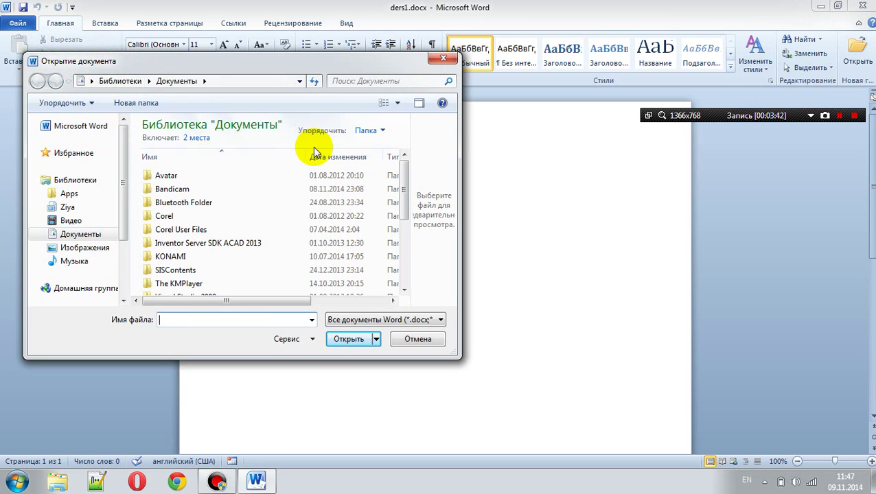
pyautogui.moveTo(402, 173); pyautogui.dragTo(402, 239)
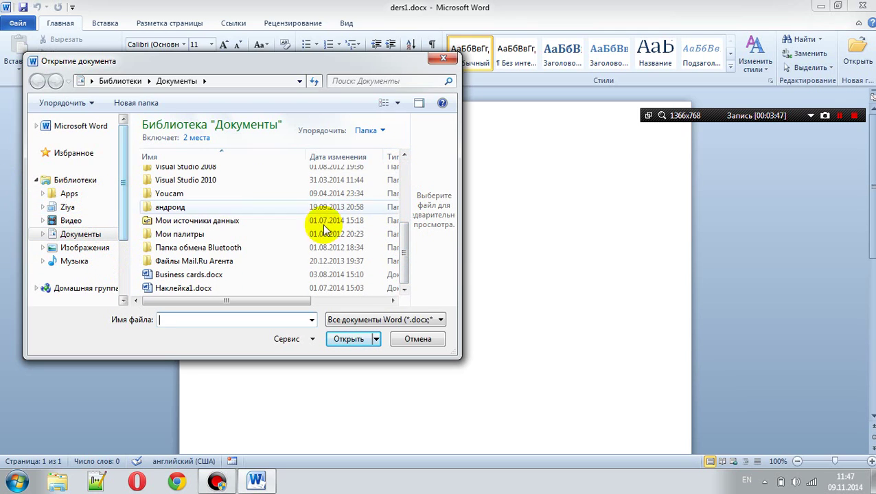
pyautogui.moveTo(403, 248); pyautogui.dragTo(402, 165)
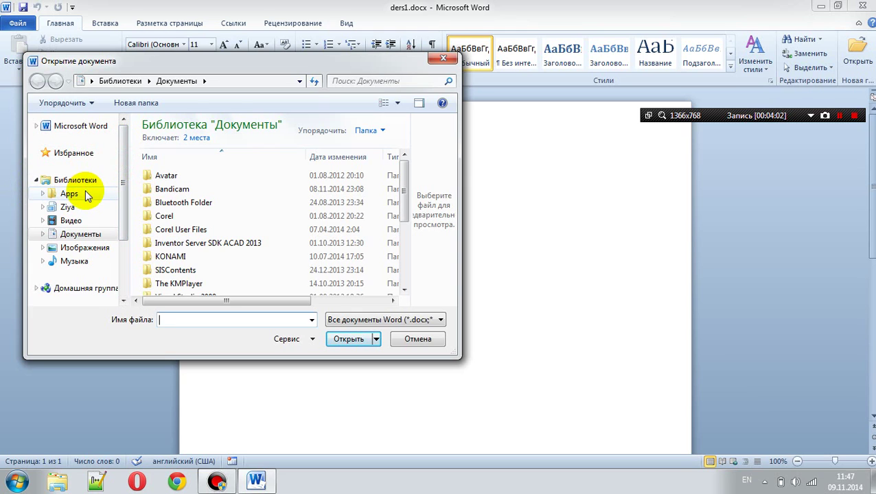
# - Add a second Word document to the desktop, keeping the default name Документ Microsoft Word.docx
pyautogui.click(409, 341)
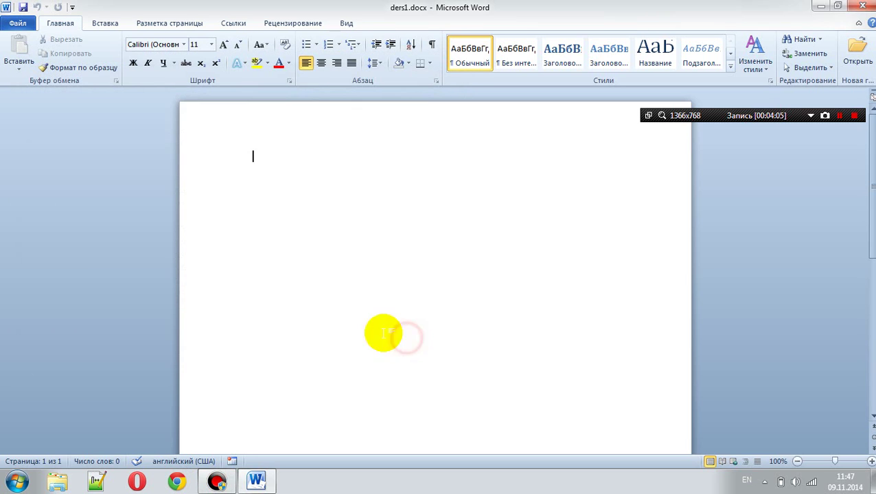
pyautogui.click(823, 8)
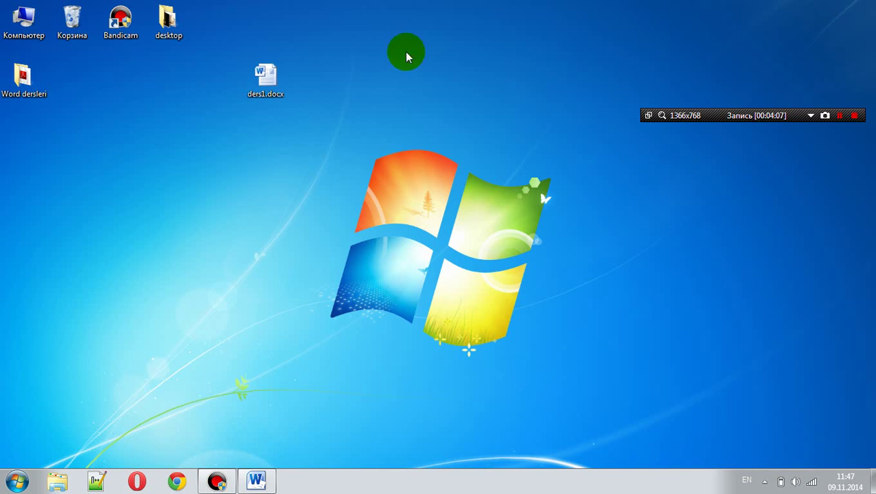
pyautogui.rightClick(263, 140)
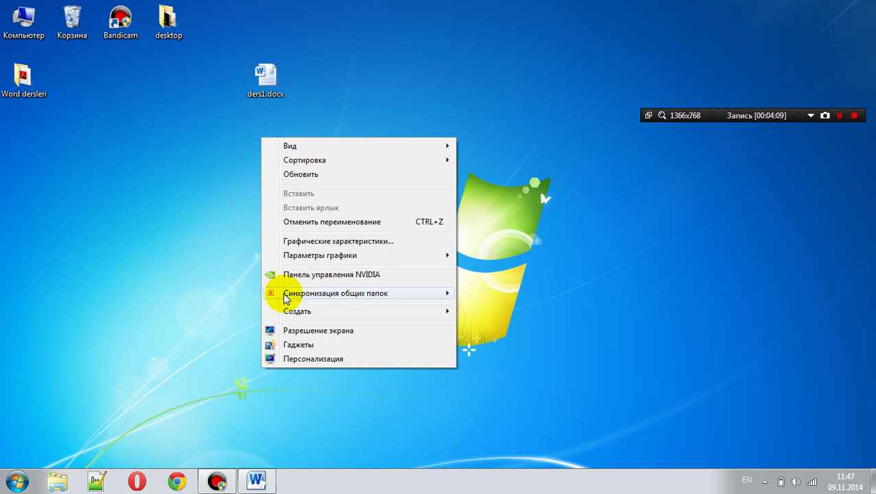
pyautogui.moveTo(292, 313)
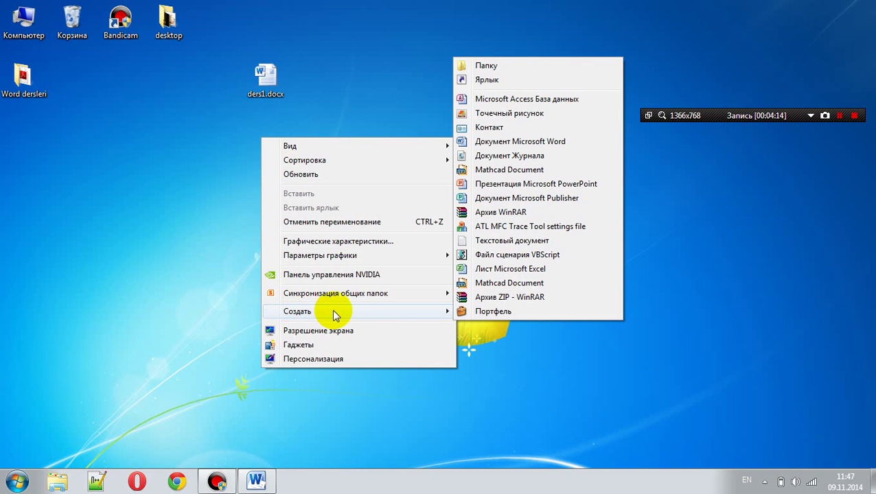
pyautogui.click(513, 143)
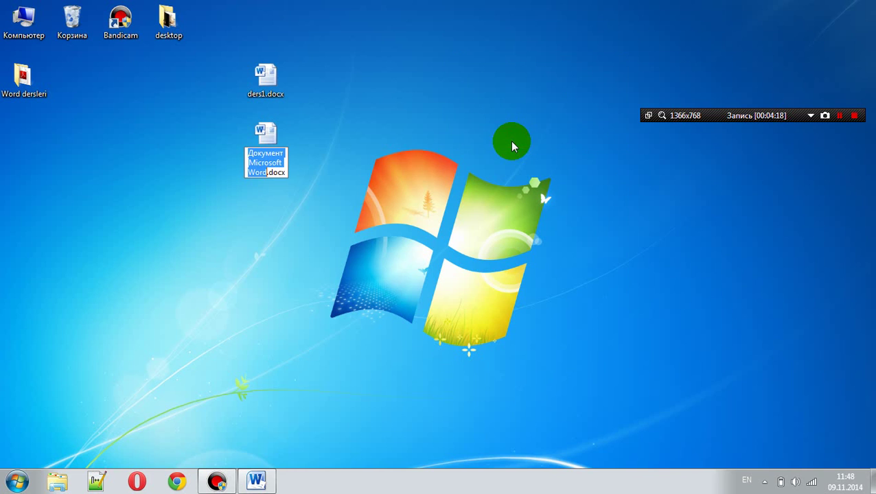
pyautogui.press('Return')
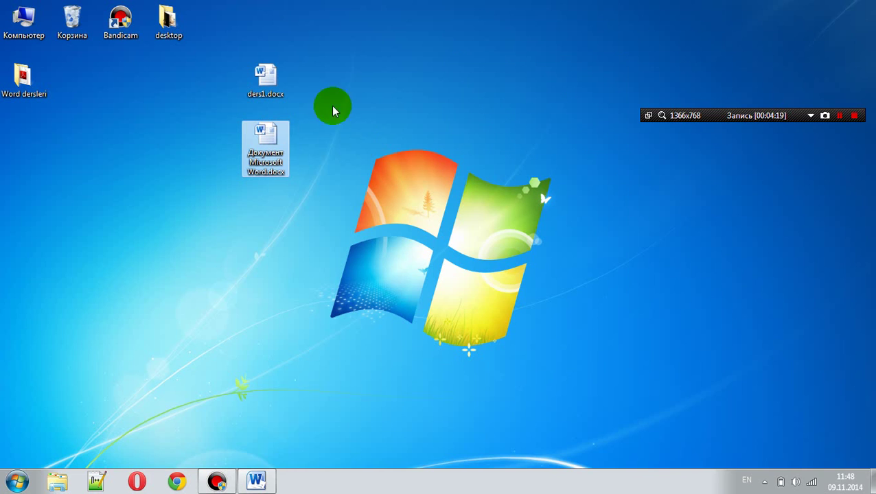
# - Open Документ Microsoft Word.docx from Ziya's Desktop folder with Ctrl+O, then close it
pyautogui.click(256, 481)
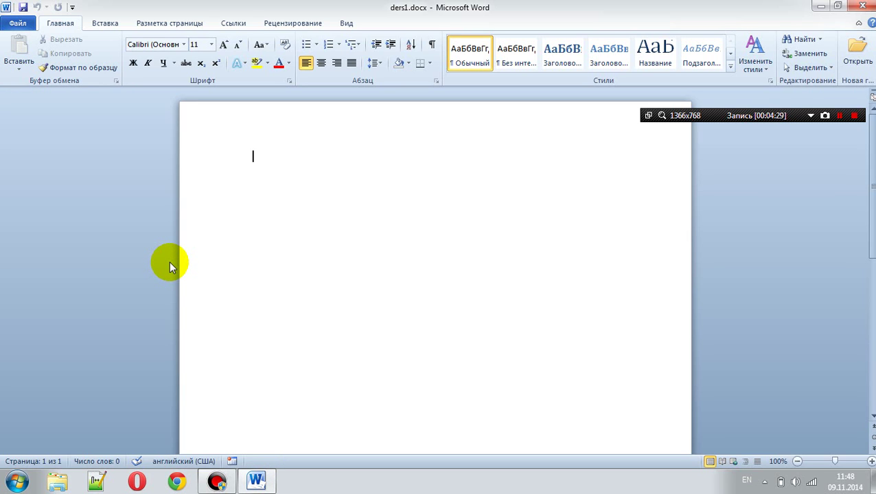
pyautogui.hotkey('ctrl', 'o')
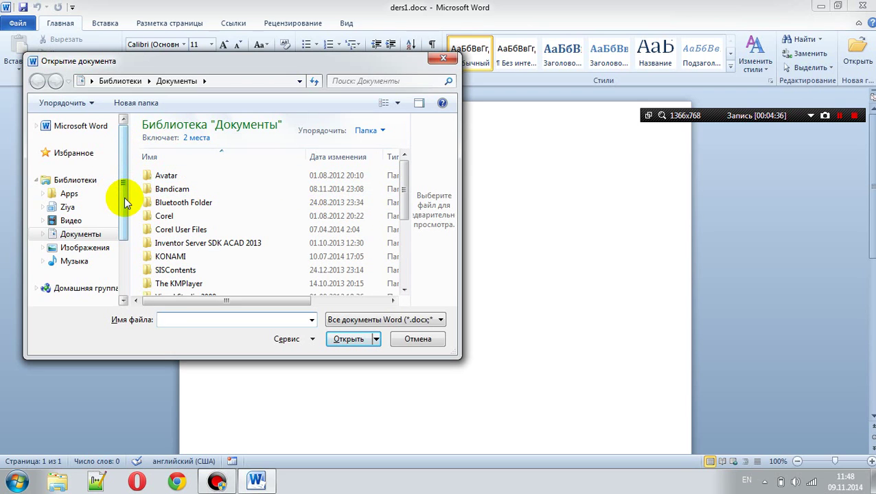
pyautogui.scroll(-1, 114, 212)
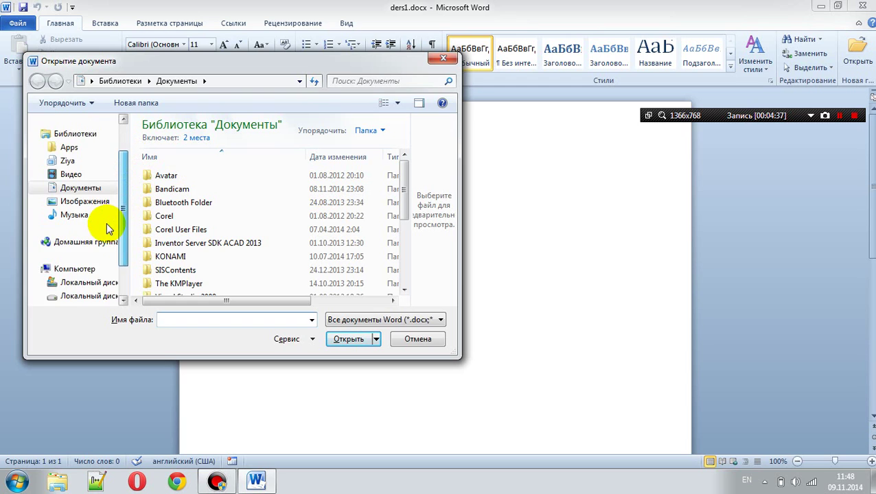
pyautogui.scroll(-1, 116, 261)
pyautogui.scroll(2, 121, 199)
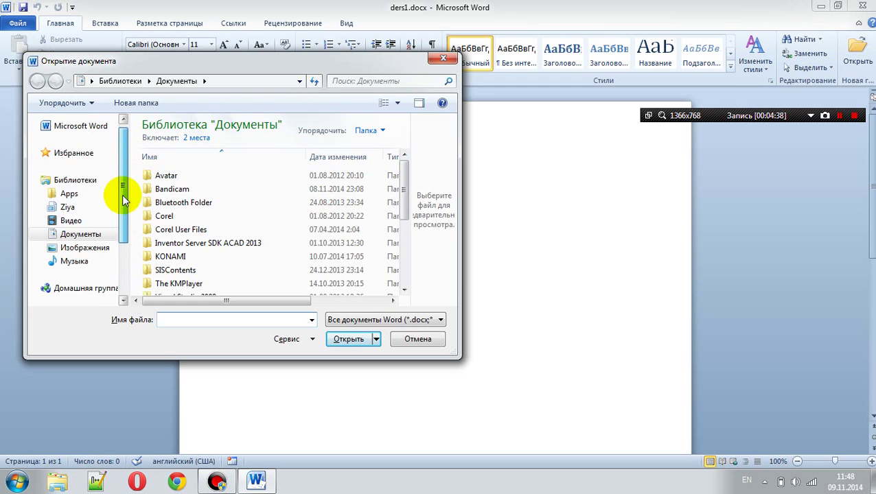
pyautogui.click(59, 209)
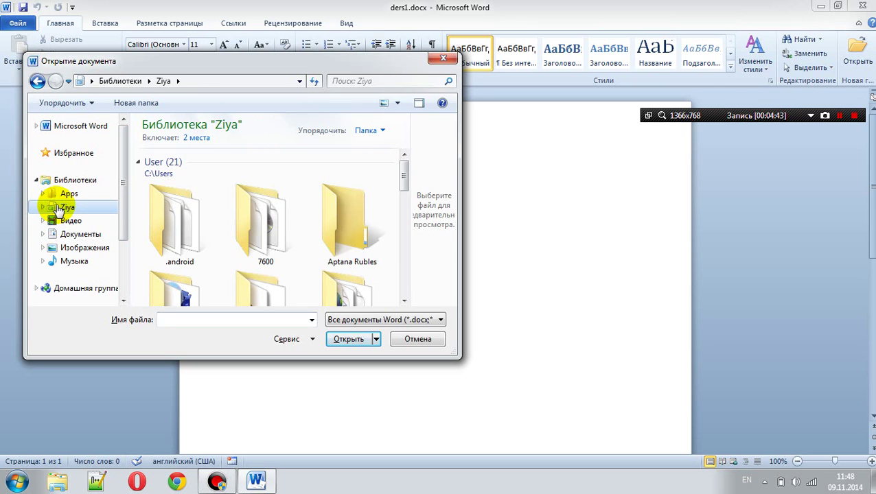
pyautogui.moveTo(405, 171); pyautogui.dragTo(405, 218)
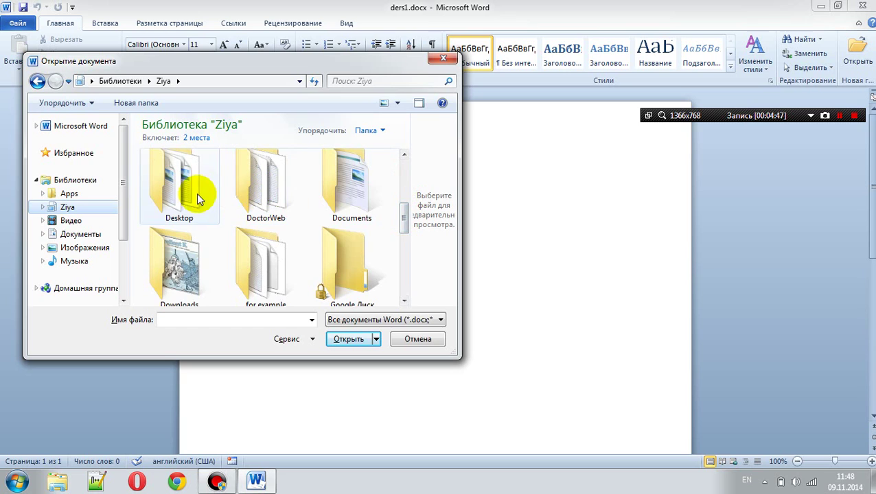
pyautogui.click(196, 193)
pyautogui.click(358, 345)
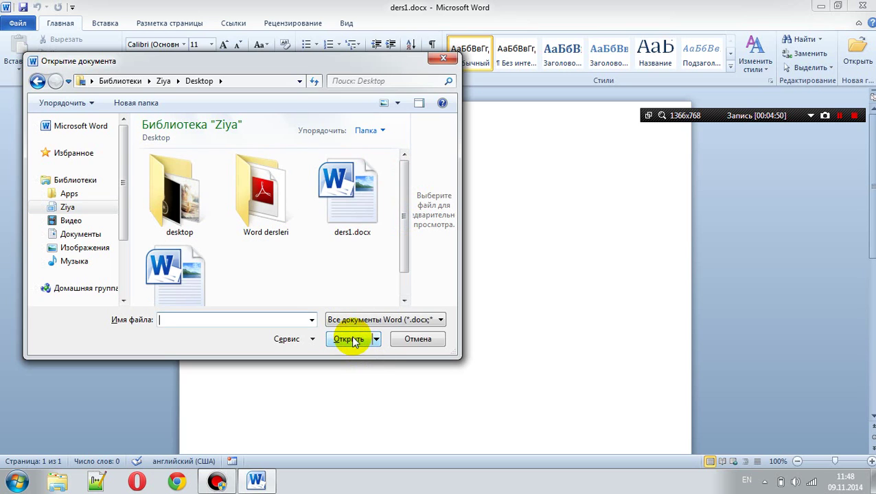
pyautogui.moveTo(405, 182); pyautogui.dragTo(401, 254)
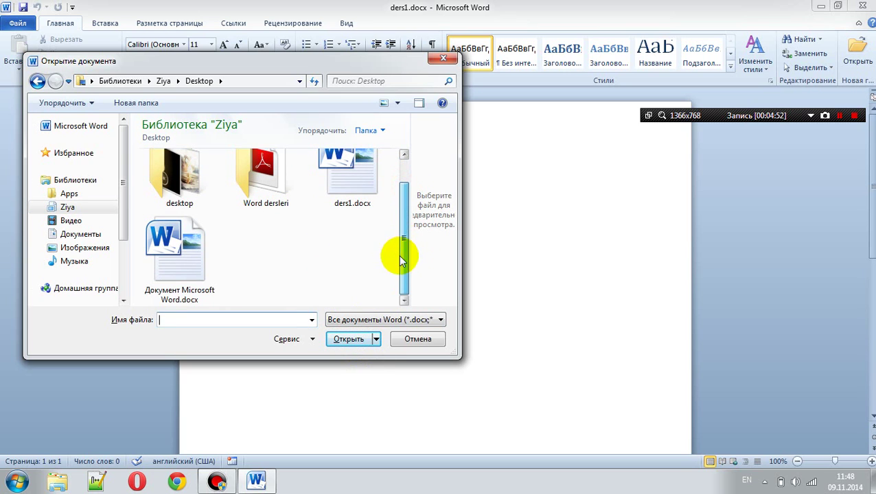
pyautogui.click(196, 253)
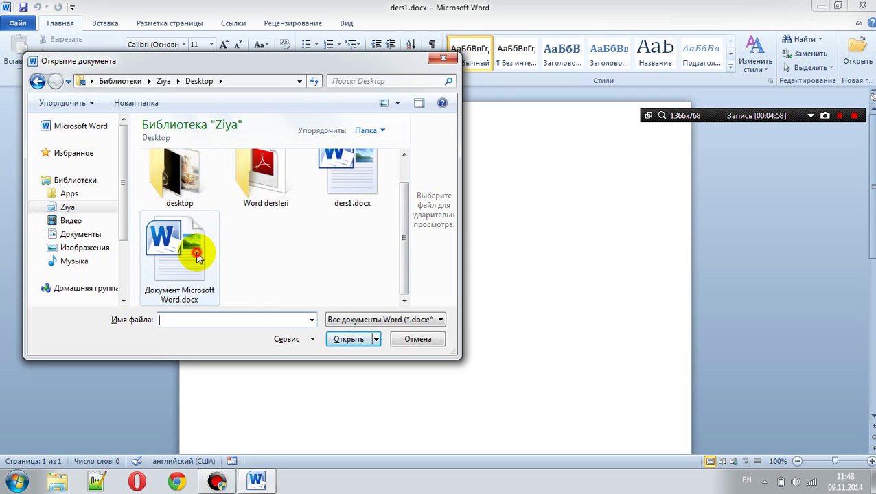
pyautogui.click(352, 340)
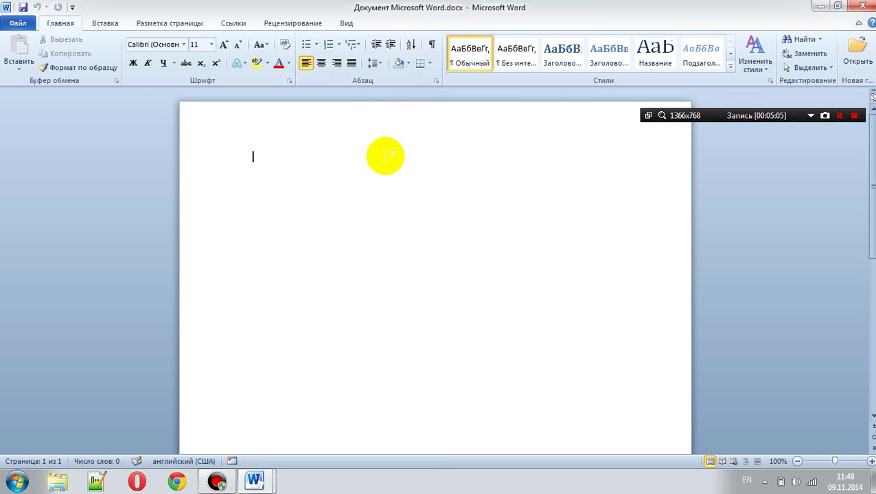
pyautogui.click(859, 6)
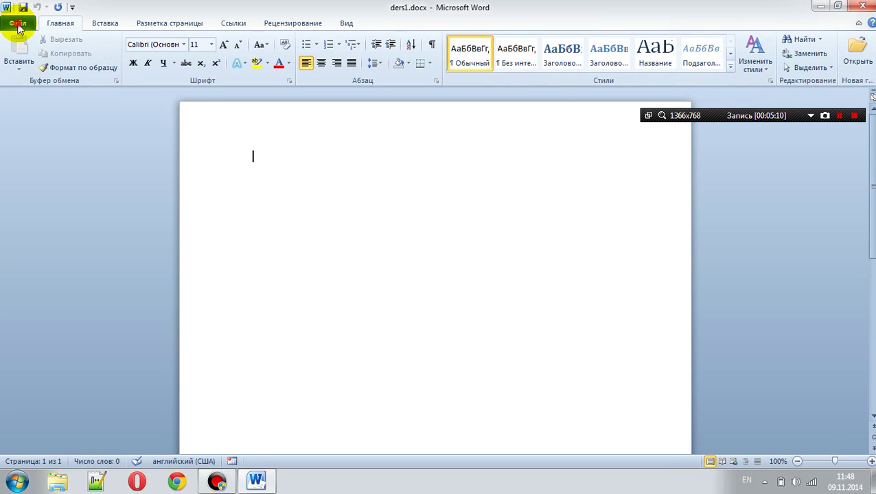
# - Close ders1.docx, reopen it from the Desktop with Ctrl+O, and show its Сведения page
pyautogui.click(19, 26)
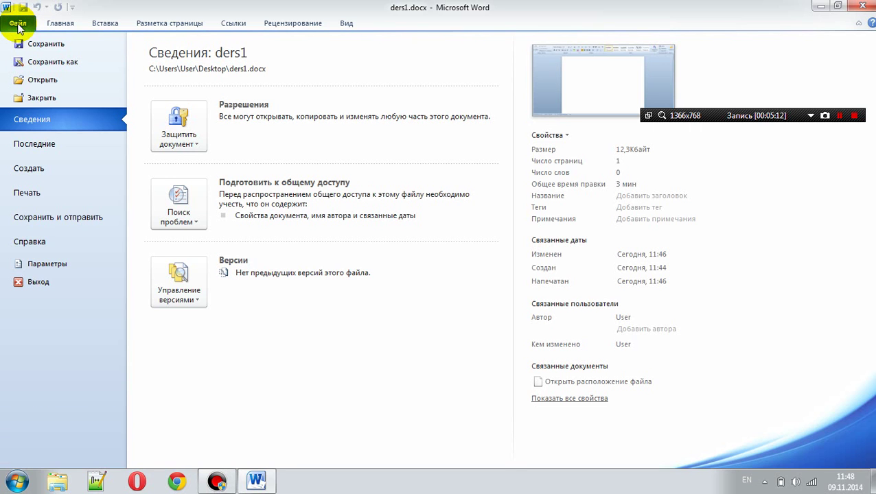
pyautogui.click(28, 101)
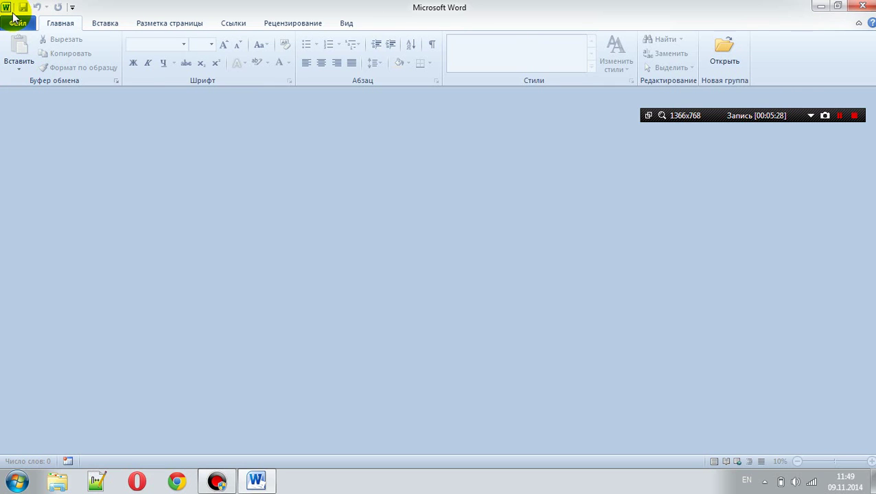
pyautogui.hotkey('ctrl', 'o')
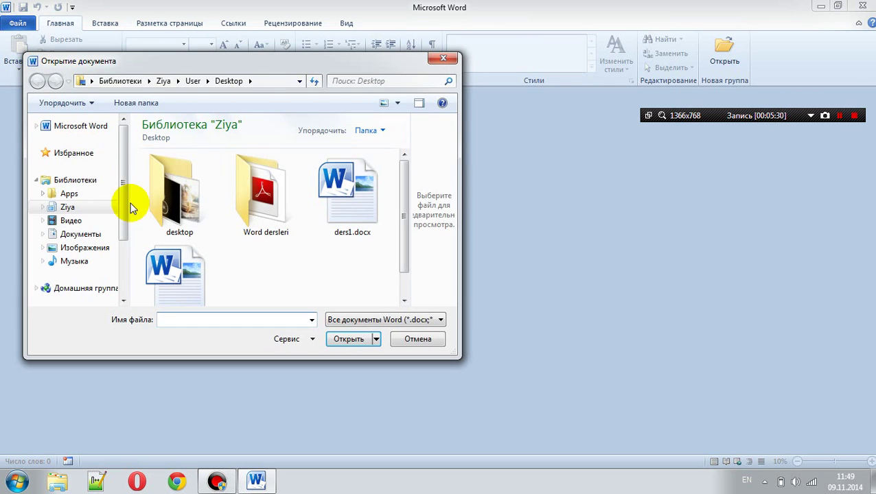
pyautogui.click(336, 189)
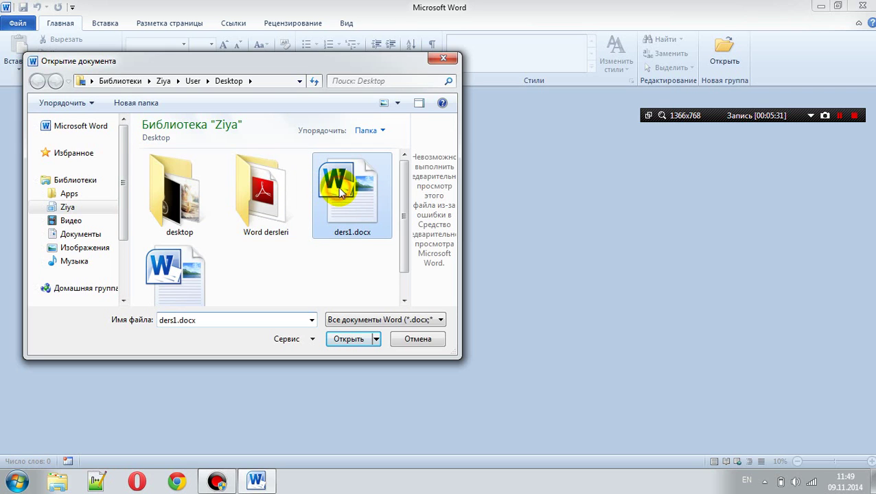
pyautogui.click(350, 340)
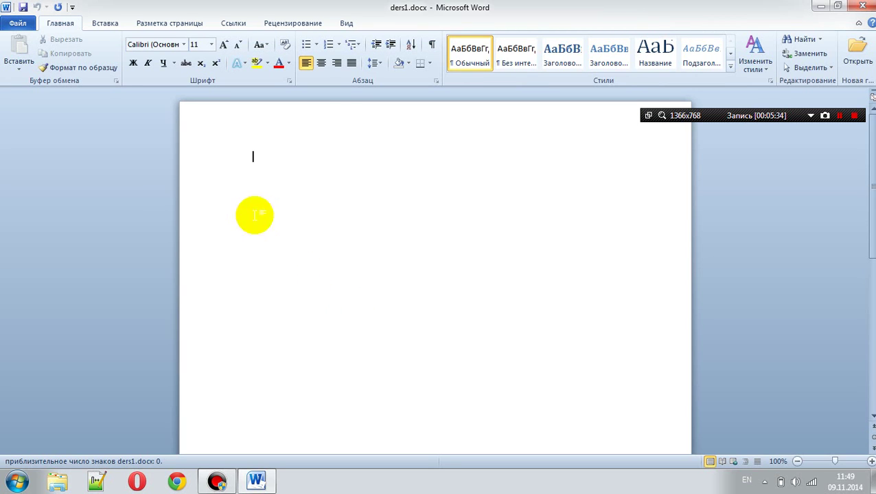
pyautogui.click(18, 20)
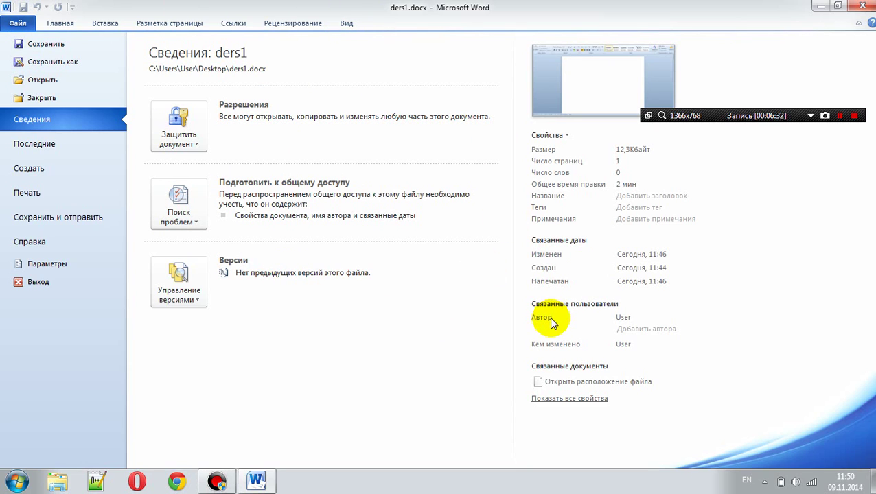
# - Choose Добавить автора under Автор to open an empty author entry field
pyautogui.click(638, 329)
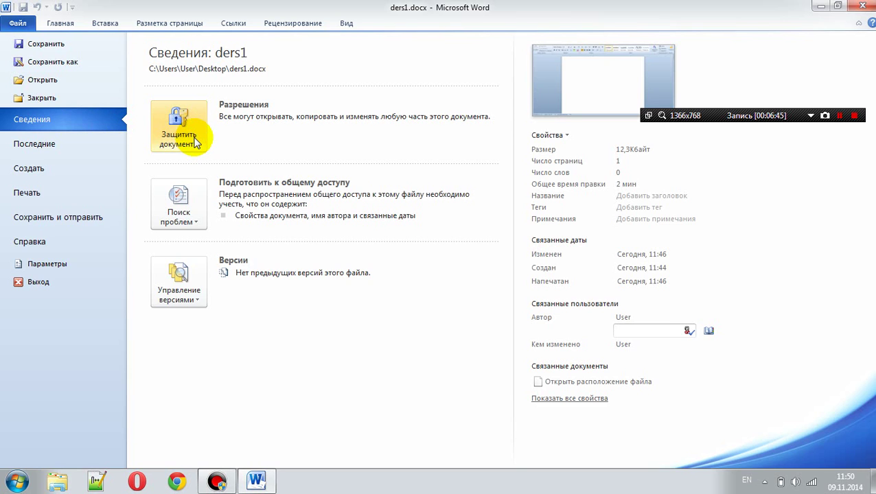
# - Encrypt ders1 with a password, entered and confirmed, then close the document
pyautogui.click(195, 140)
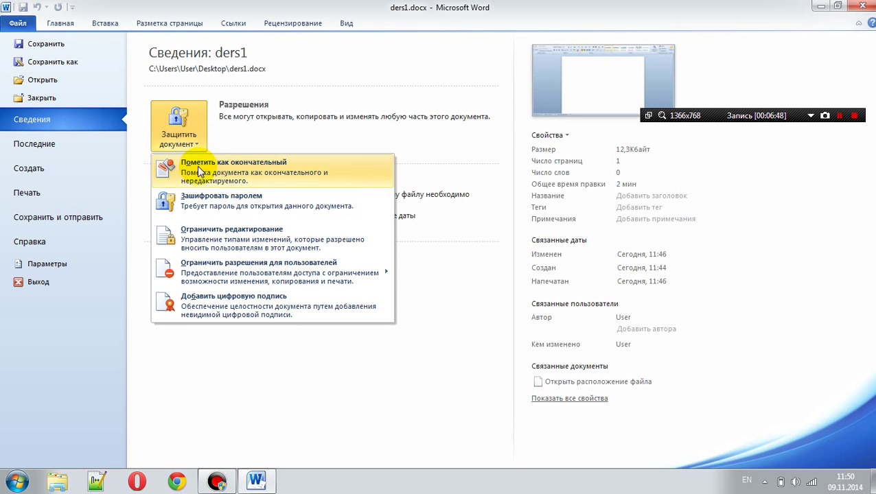
pyautogui.click(204, 208)
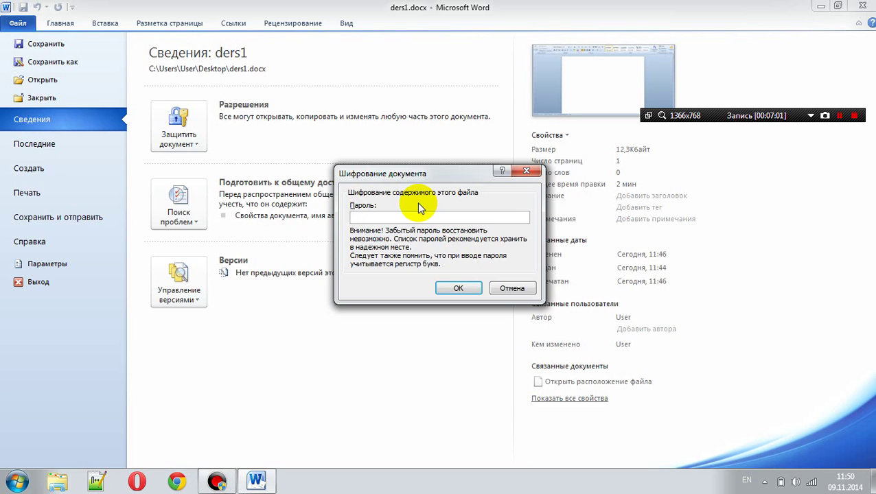
pyautogui.click(456, 288)
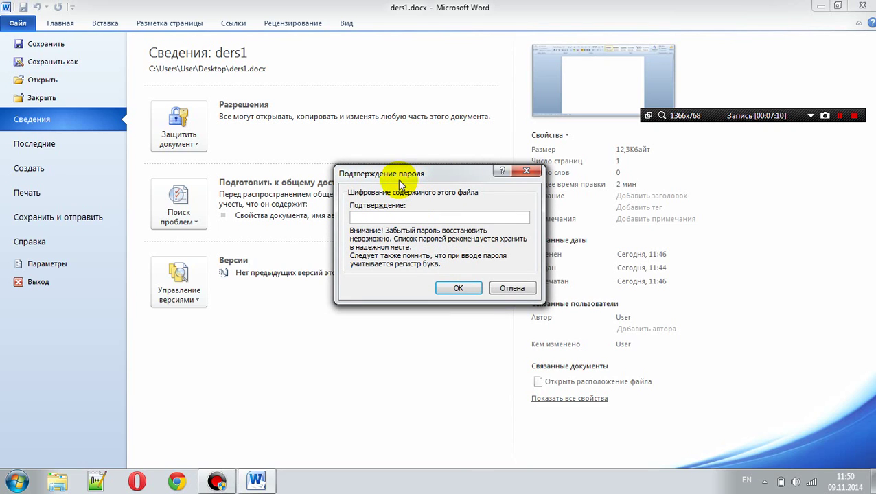
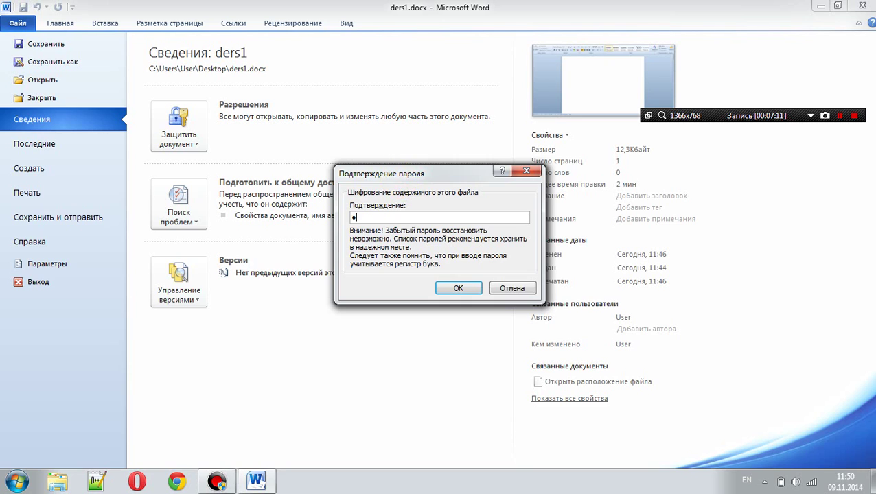
pyautogui.click(456, 288)
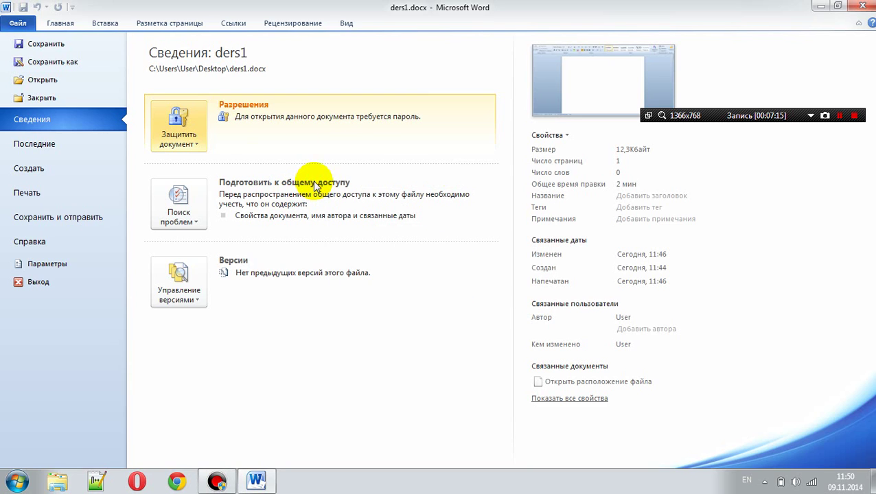
pyautogui.click(862, 6)
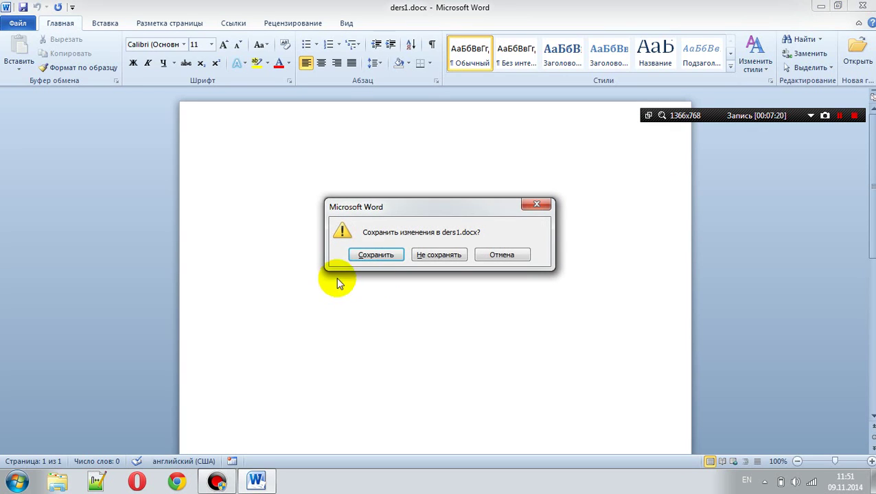
# - Save ders1.docx, then reopen it from the desktop and enter its password to unlock it
pyautogui.click(373, 256)
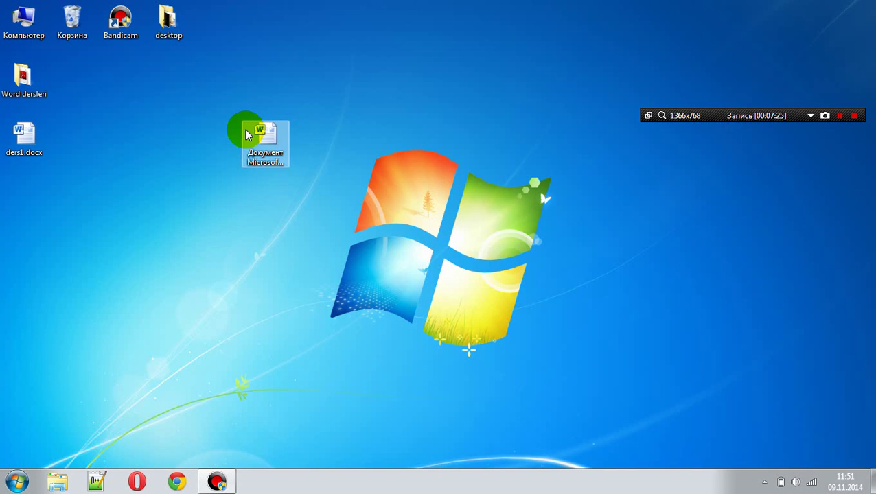
pyautogui.doubleClick(28, 133)
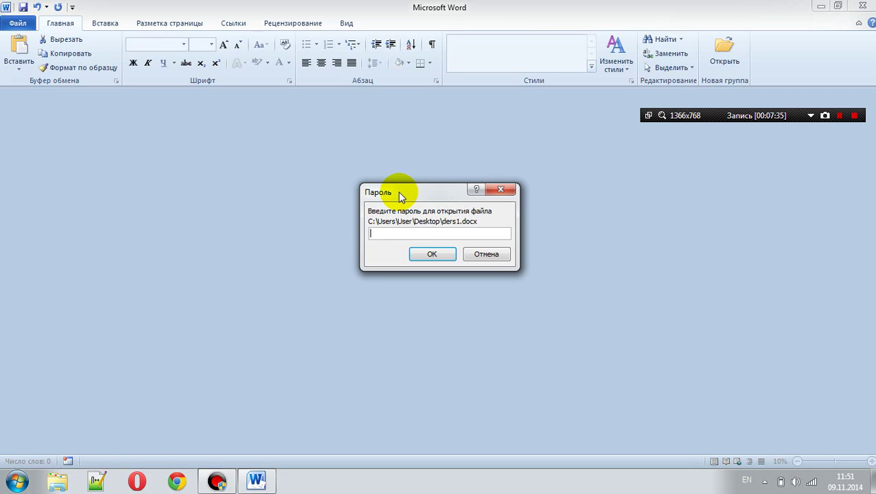
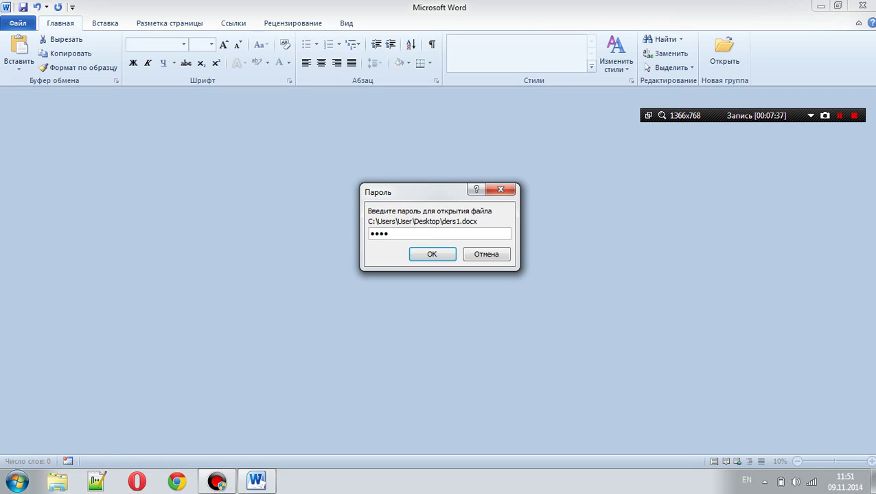
pyautogui.press('Return')
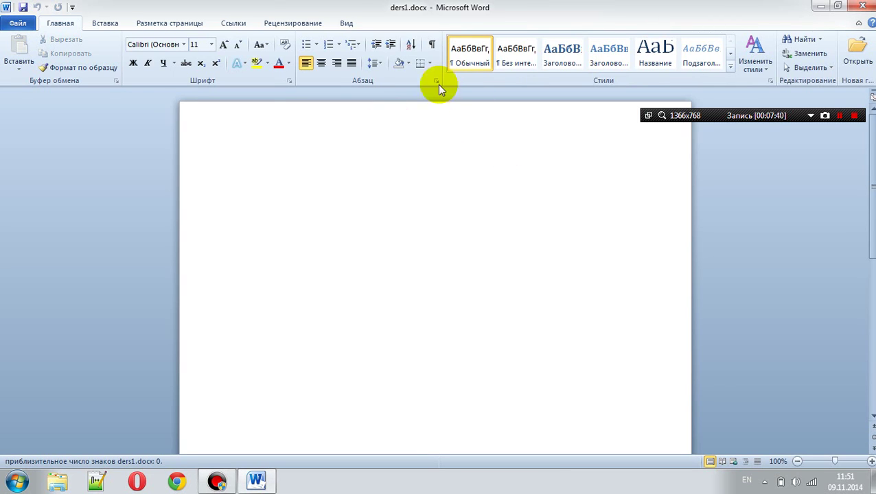
# - Clear the Зашифровать паролем password on ders1 to remove encryption, then close the document
pyautogui.click(839, 116)
pyautogui.click(839, 115)
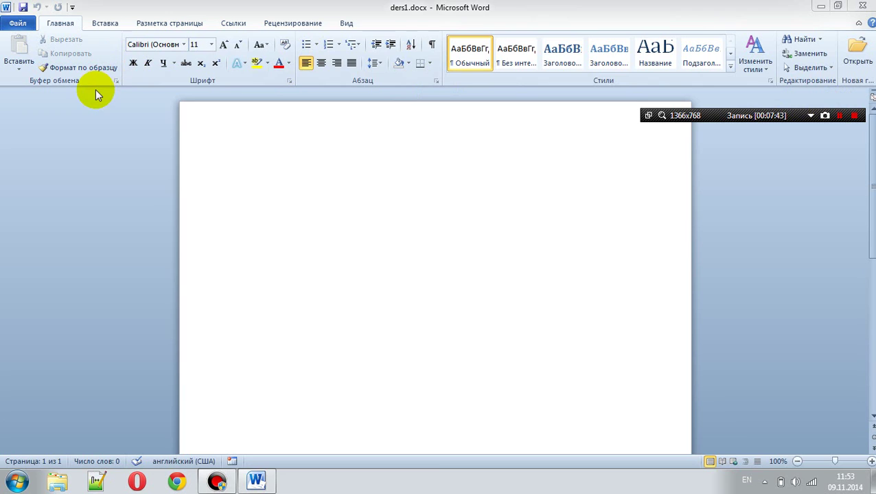
pyautogui.click(19, 24)
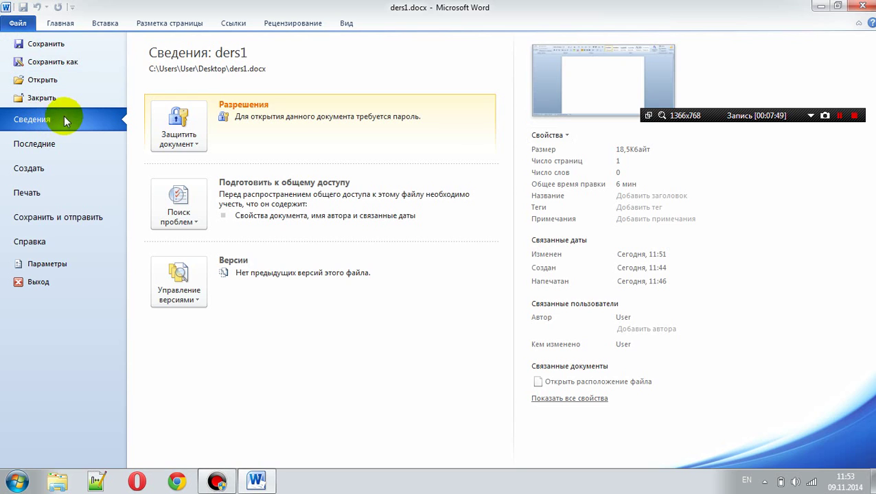
pyautogui.click(190, 138)
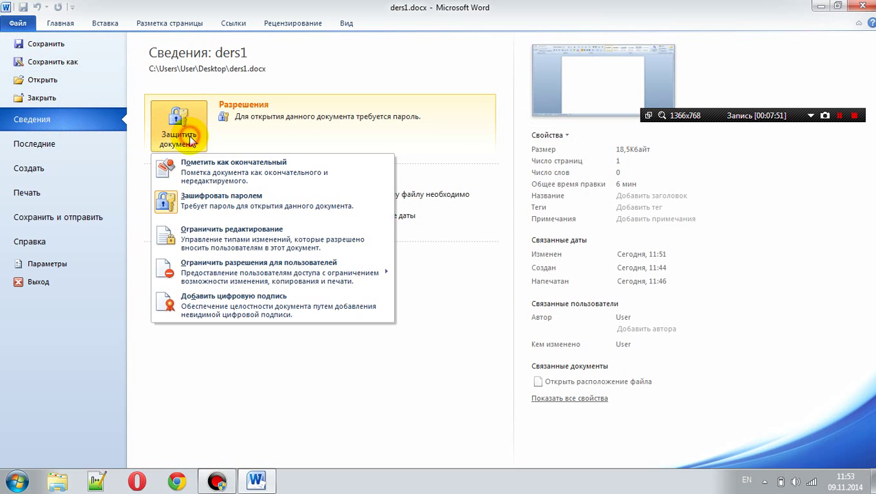
pyautogui.click(197, 205)
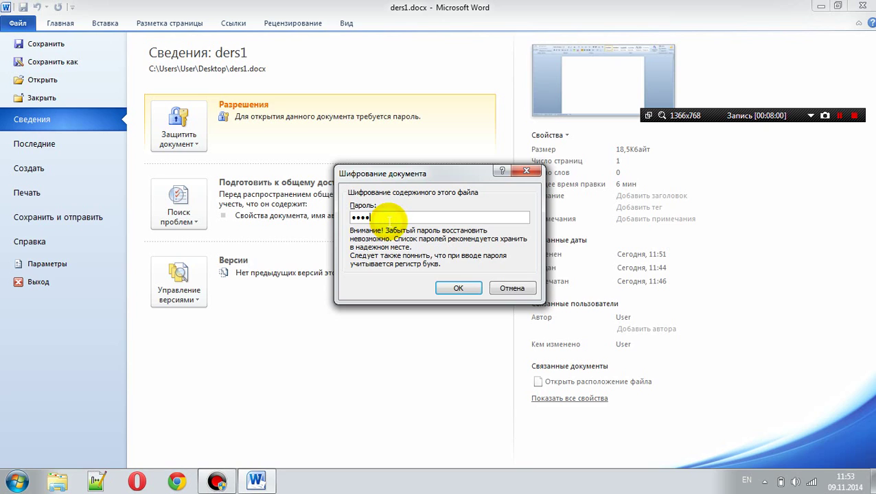
pyautogui.press('BackSpace')
pyautogui.press('BackSpace')
pyautogui.press('BackSpace')
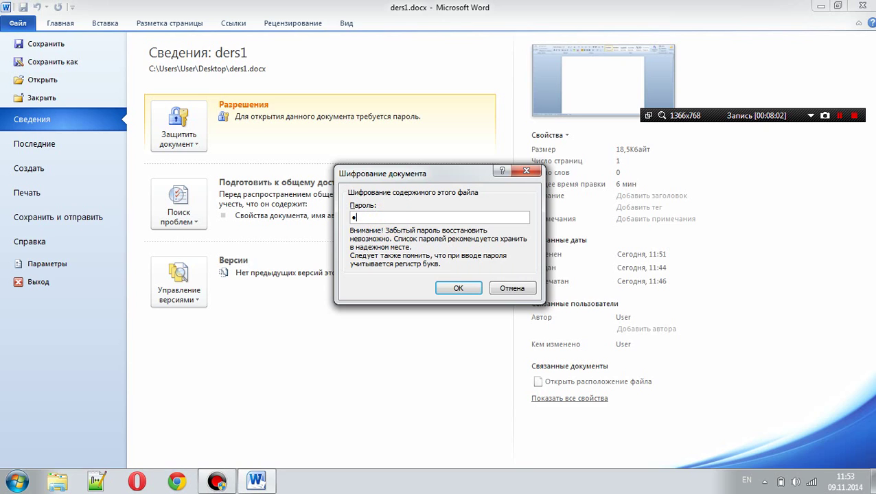
pyautogui.press('BackSpace')
pyautogui.click(473, 287)
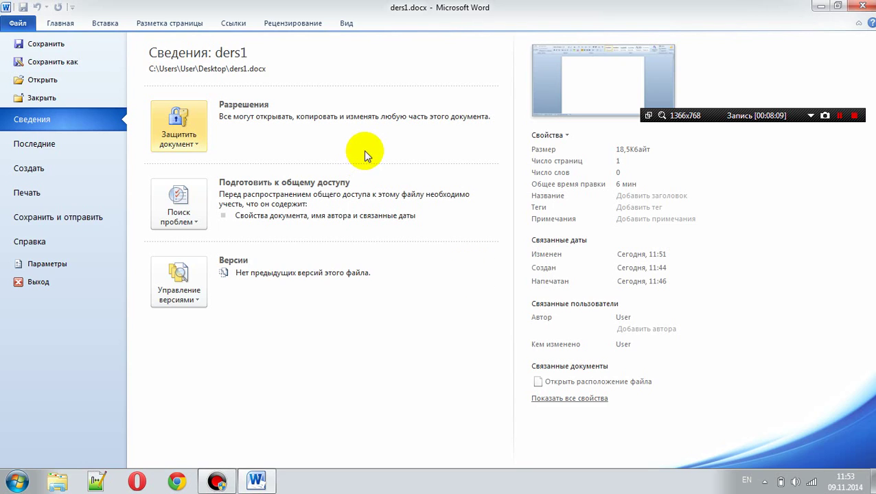
pyautogui.click(862, 8)
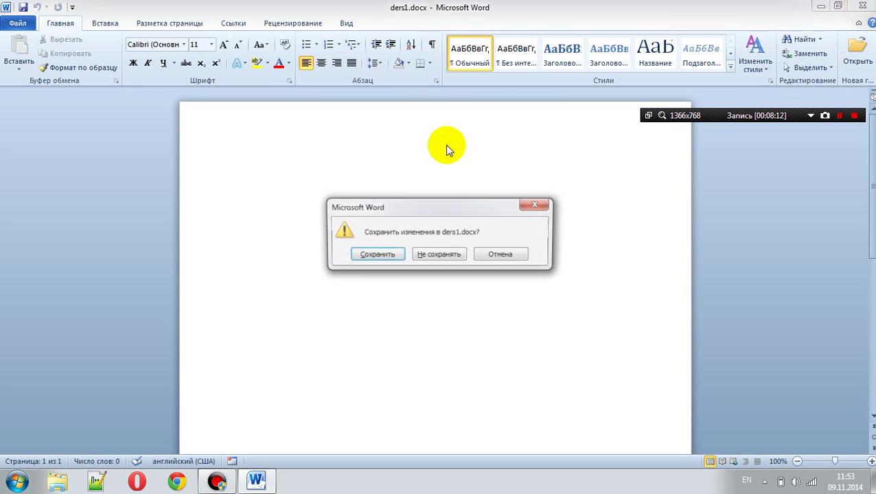
# - Save ders1.docx, reopen it from the desktop without a password, and show its Сведения page
pyautogui.click(377, 256)
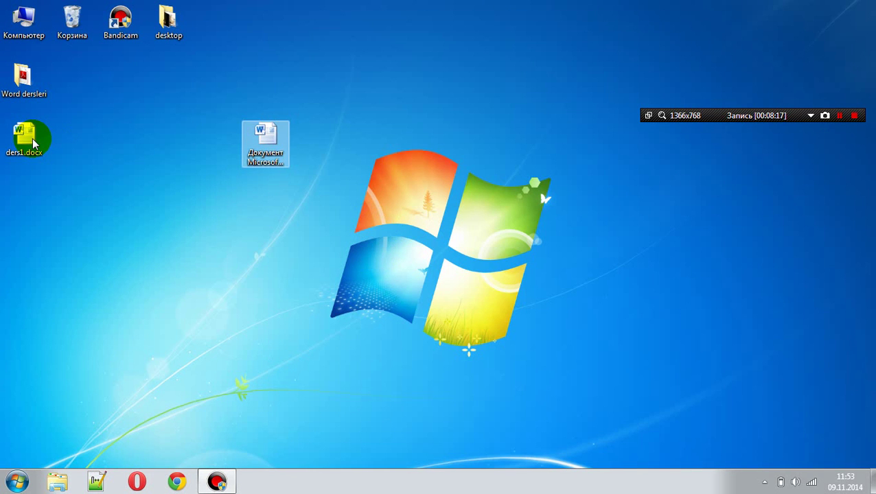
pyautogui.click(27, 138)
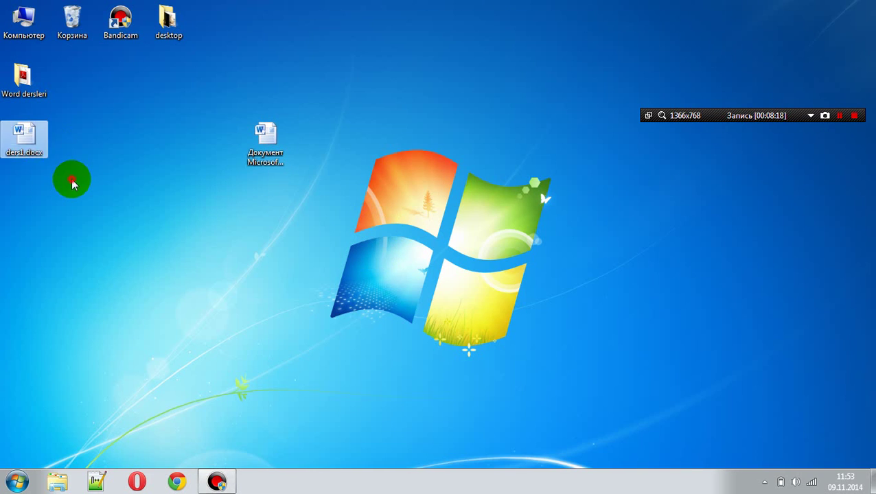
pyautogui.click(37, 141)
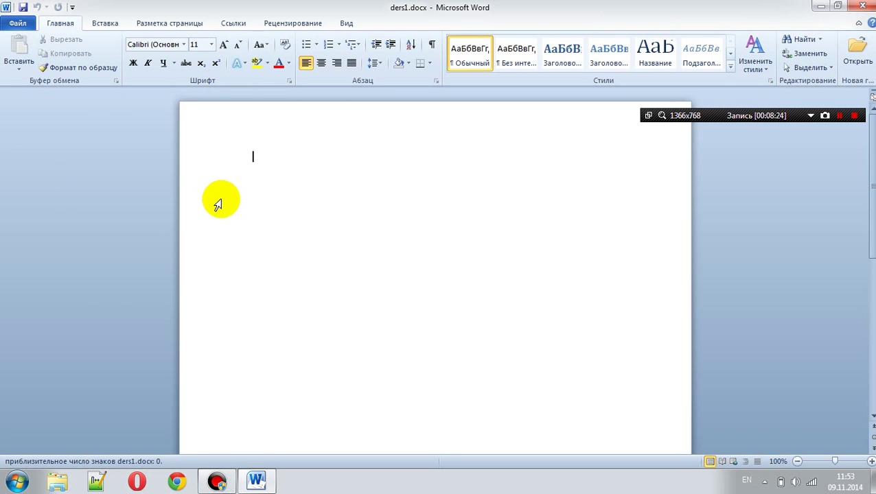
pyautogui.click(15, 25)
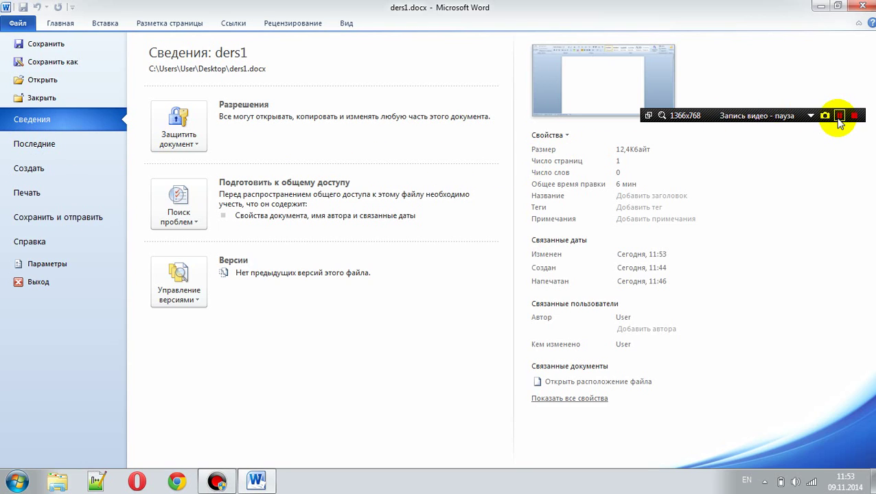
# - On the Последние page, set the quick-access recent documents count to 4, then untick that option
pyautogui.click(40, 147)
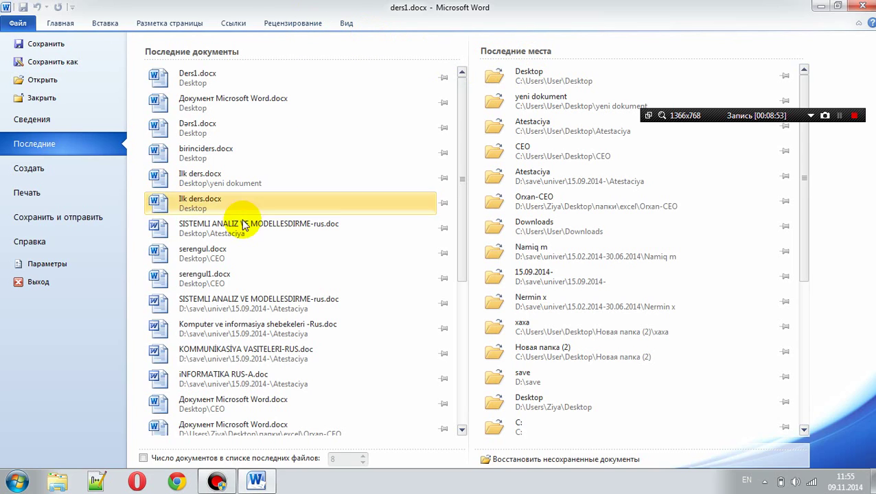
pyautogui.click(143, 458)
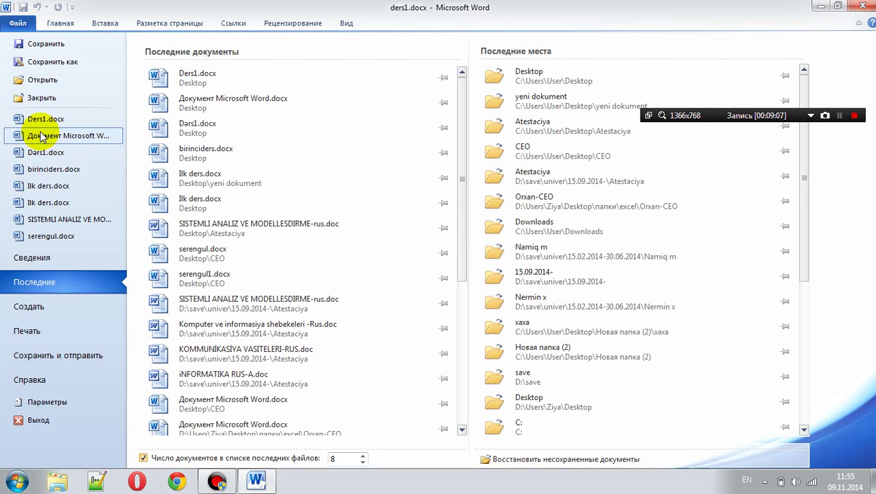
pyautogui.click(363, 464)
pyautogui.click(363, 464)
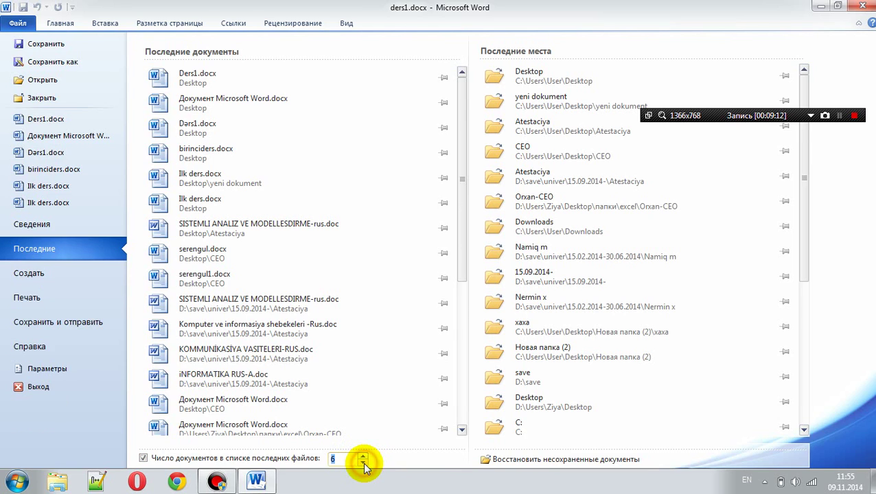
pyautogui.click(363, 464)
pyautogui.click(363, 464)
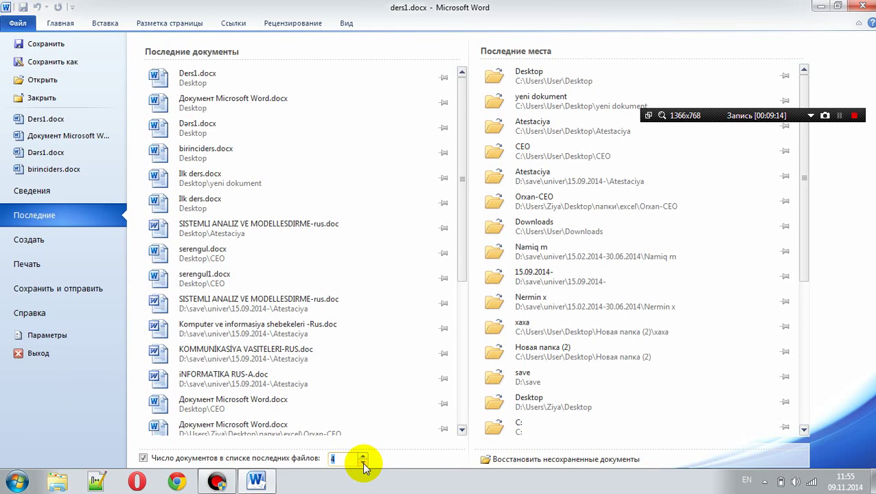
pyautogui.click(142, 458)
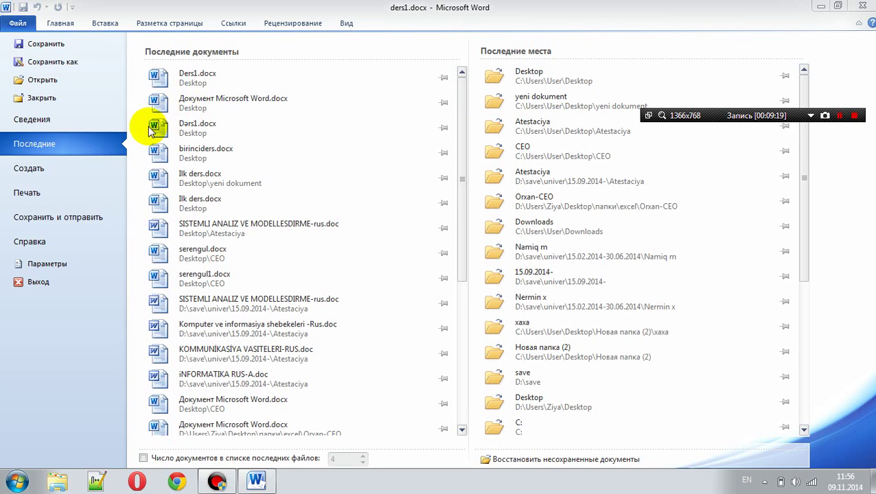
# - Create a new blank Документ1 from the Создать page and close it again
pyautogui.click(36, 168)
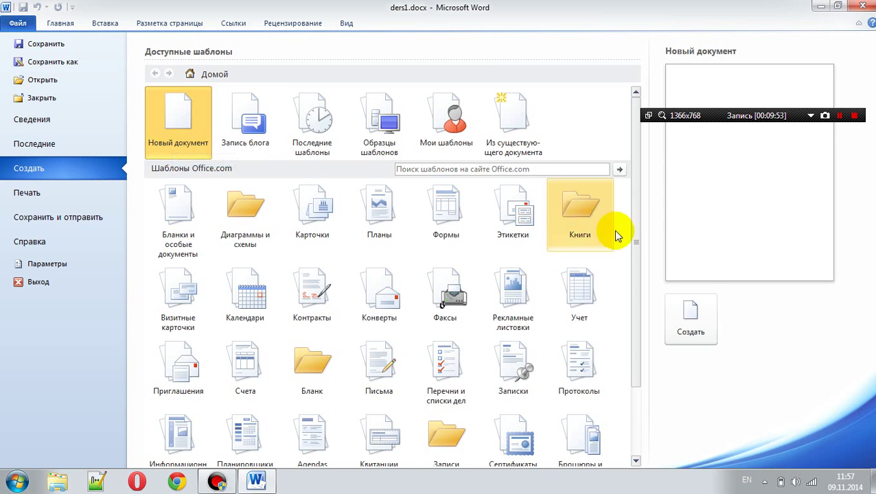
pyautogui.click(692, 321)
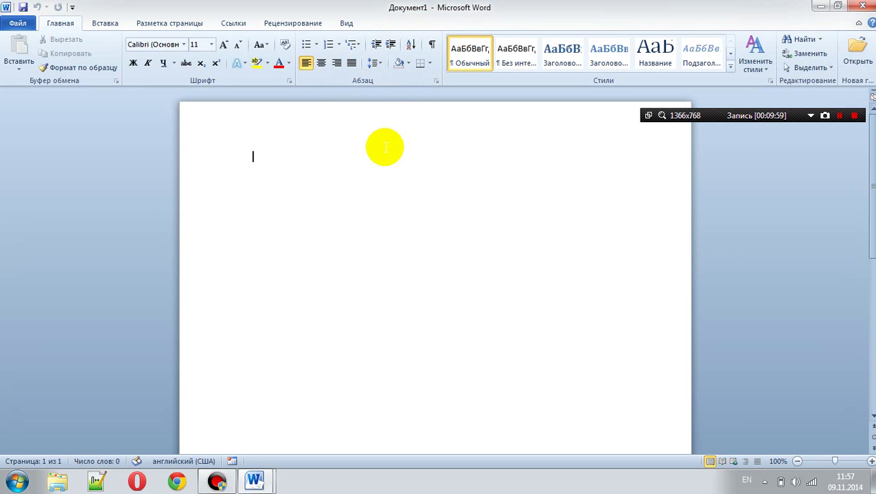
pyautogui.click(862, 6)
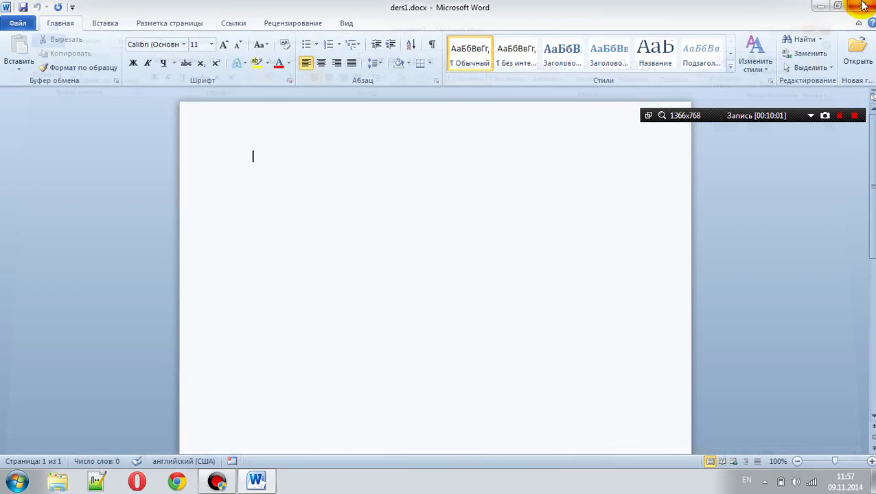
# - Browse the Создать templates to Бланки и особые документы › Сезонные и праздничные бланки
pyautogui.click(19, 24)
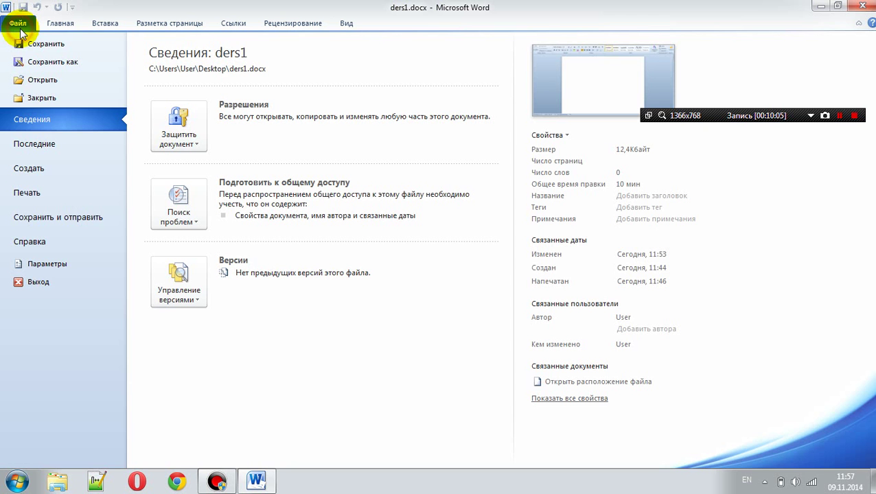
pyautogui.click(26, 168)
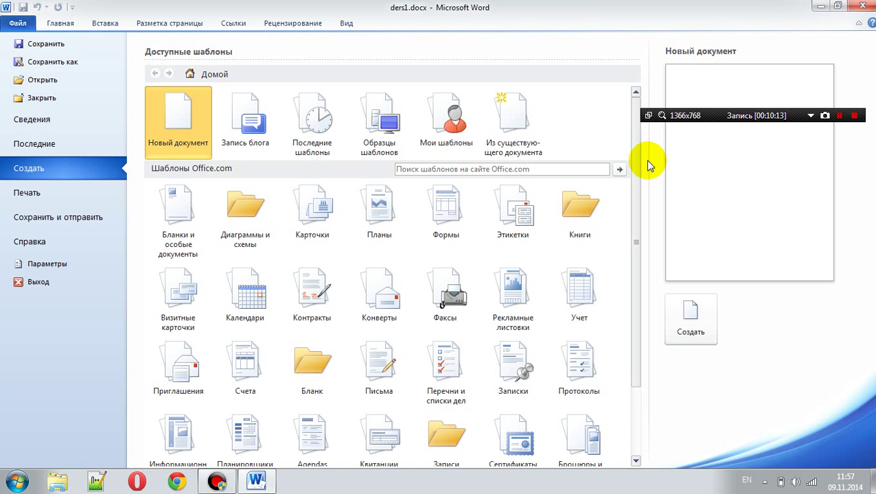
pyautogui.moveTo(638, 168)
pyautogui.mouseDown()
pyautogui.moveTo(637, 193)
pyautogui.moveTo(635, 164)
pyautogui.mouseUp()
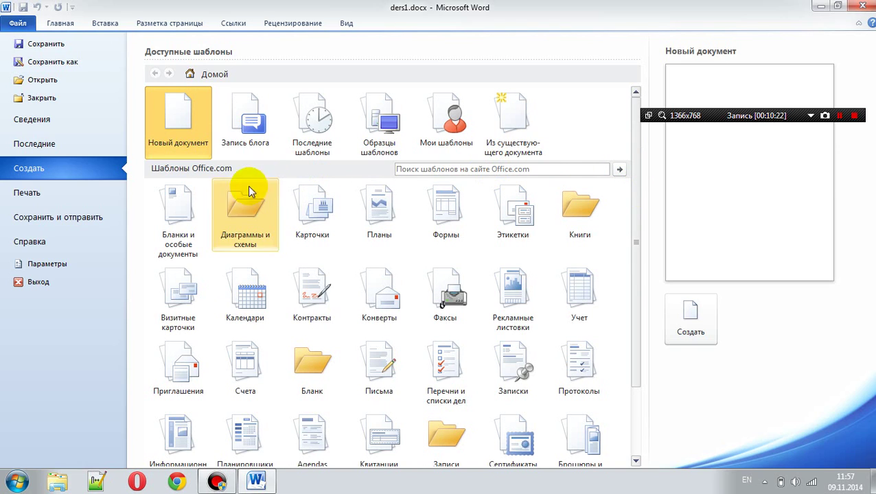
pyautogui.click(186, 206)
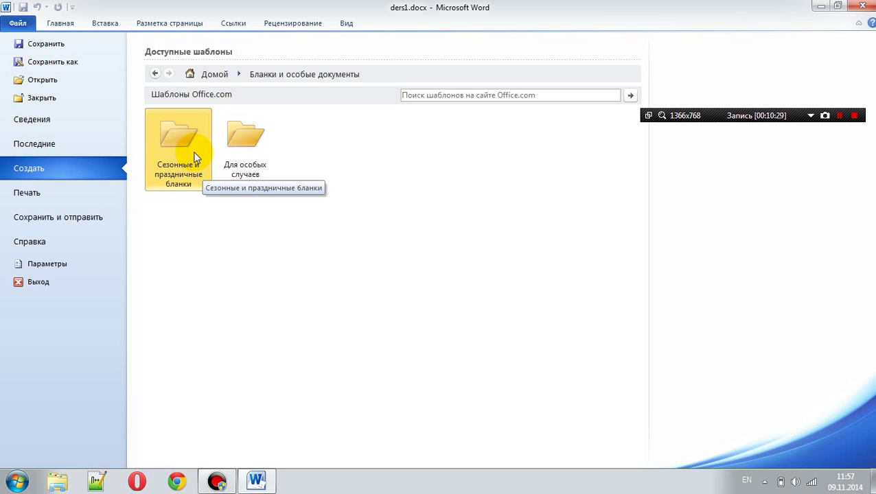
pyautogui.click(194, 158)
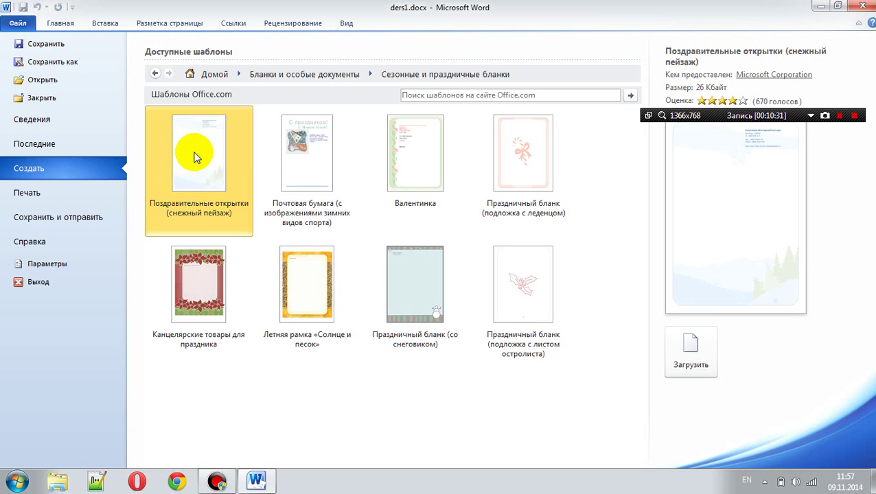